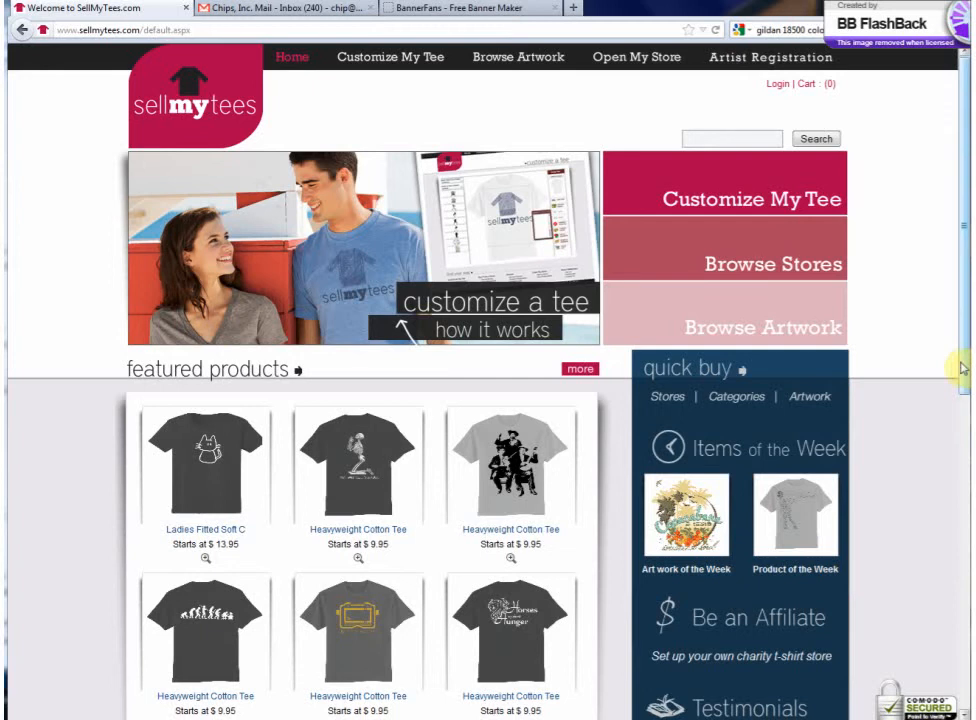
Open the featured tee with the yellow goggles design and look through its Hype War Machine store page and banner.
left_click(343, 622)
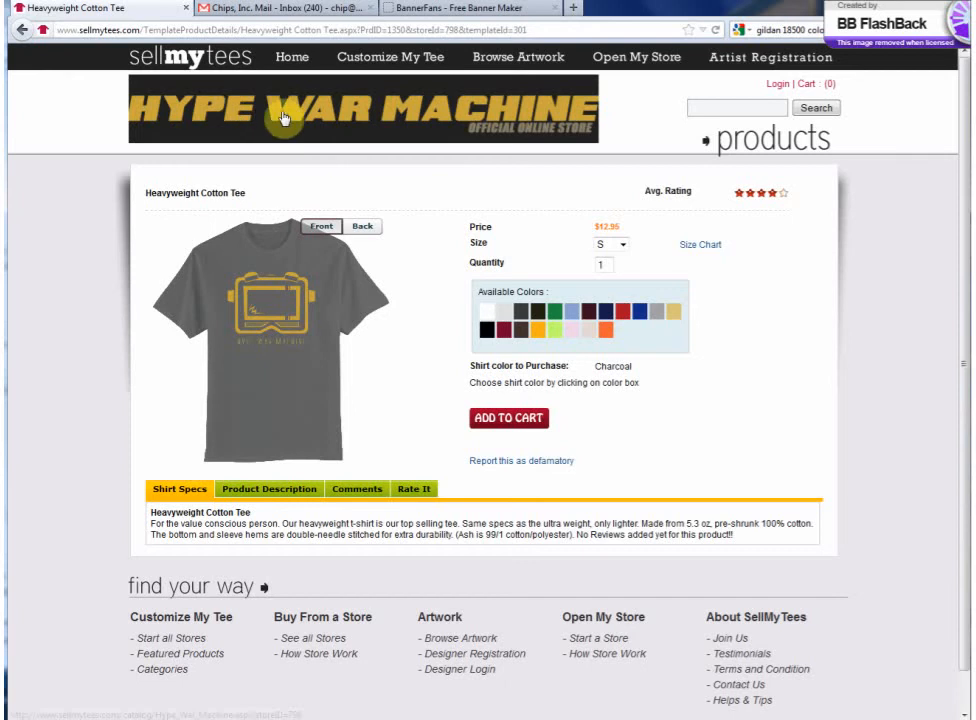
left_click(414, 120)
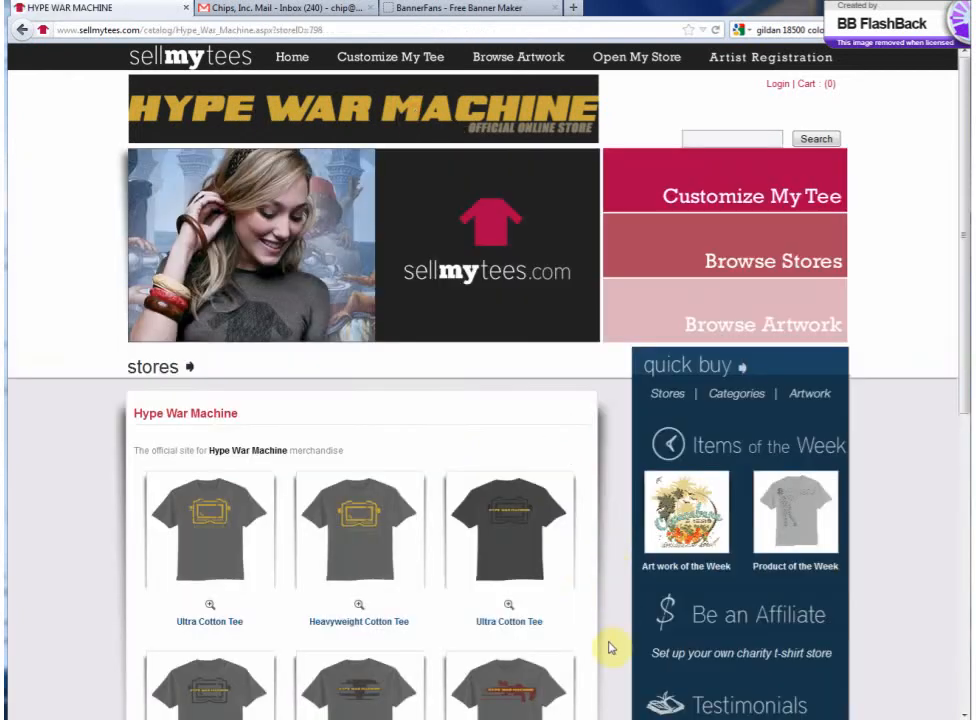
scroll(580, 565, "down", 3)
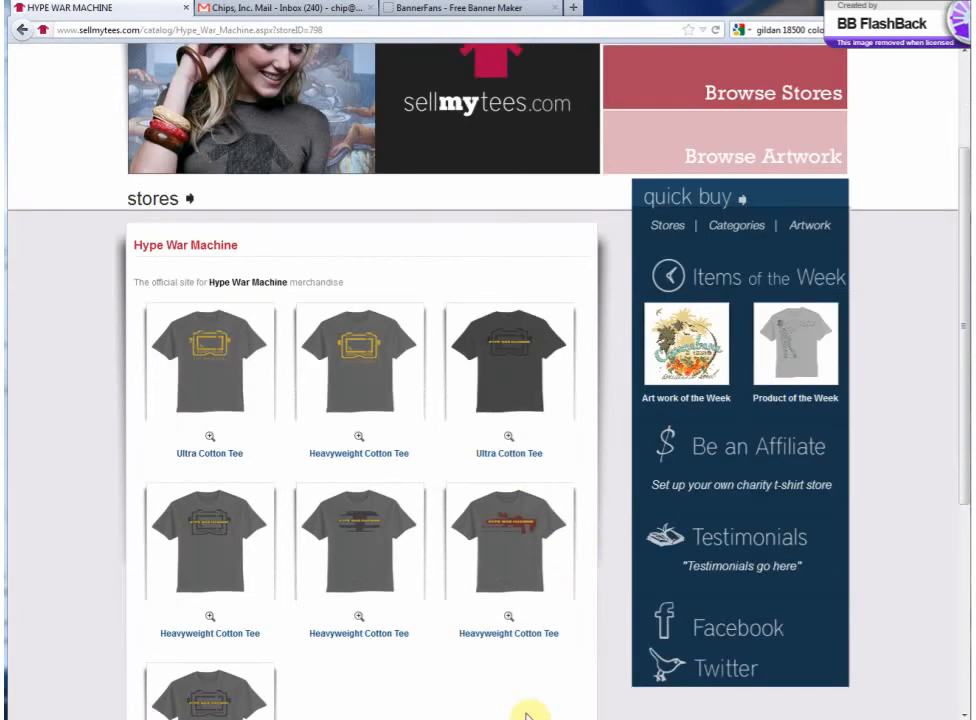
scroll(464, 694, "down", 2)
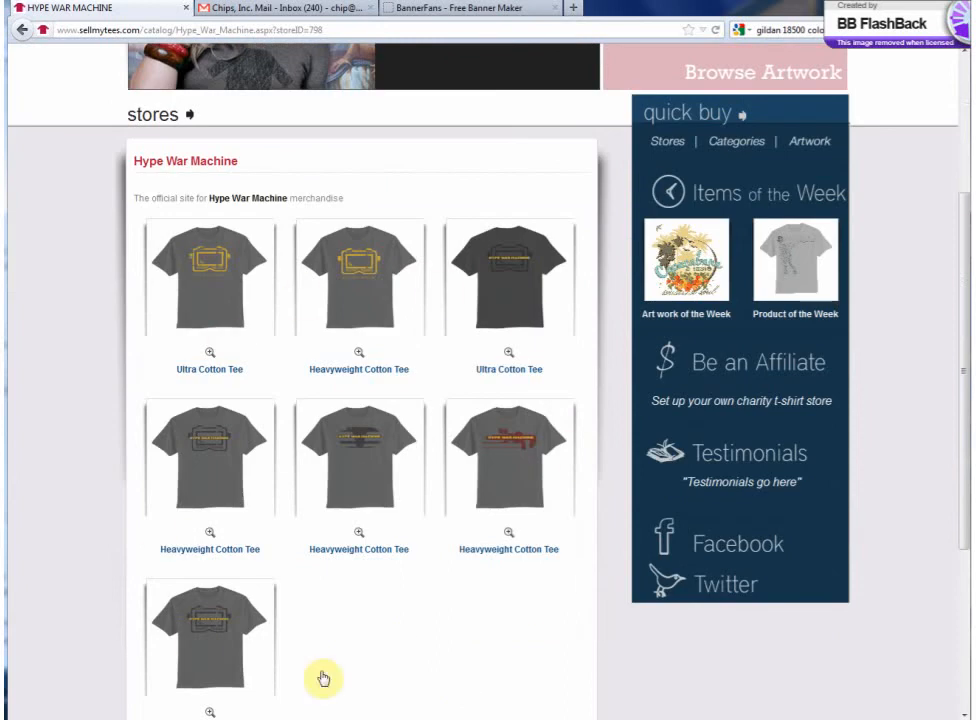
scroll(350, 458, "up", 5)
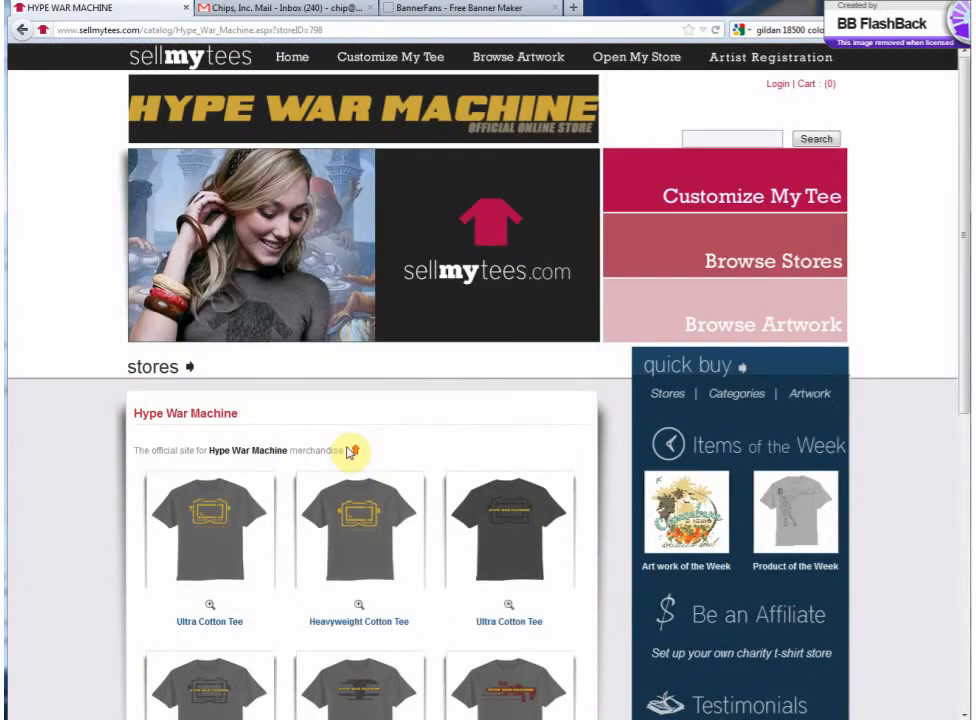
Switch to the BannerFans banner maker and review its text, shadow, border and file format settings.
left_click(456, 12)
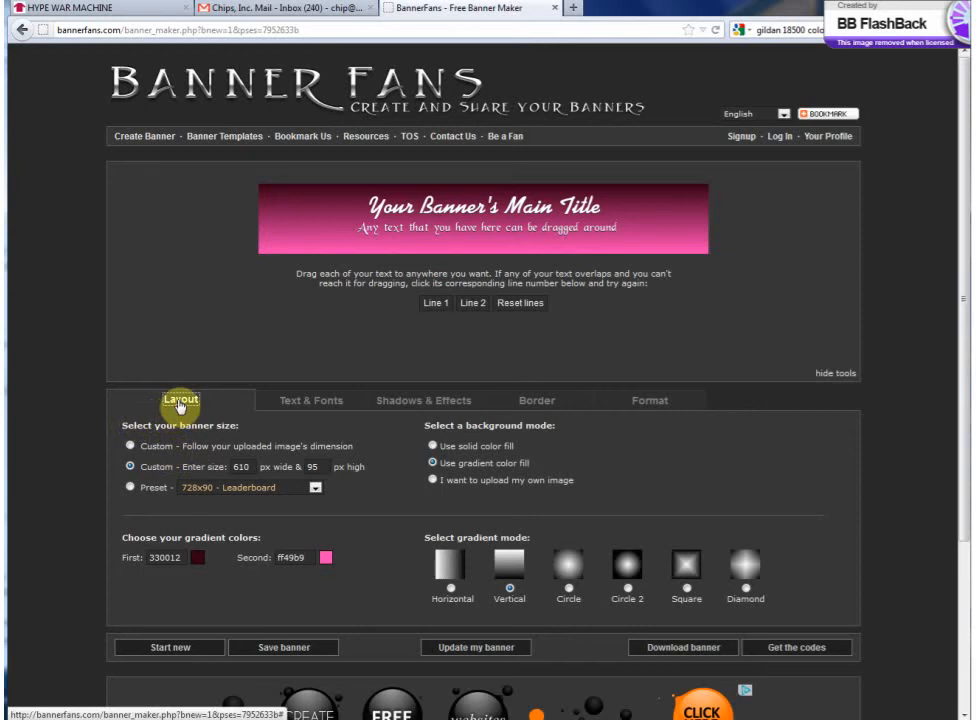
left_click(320, 404)
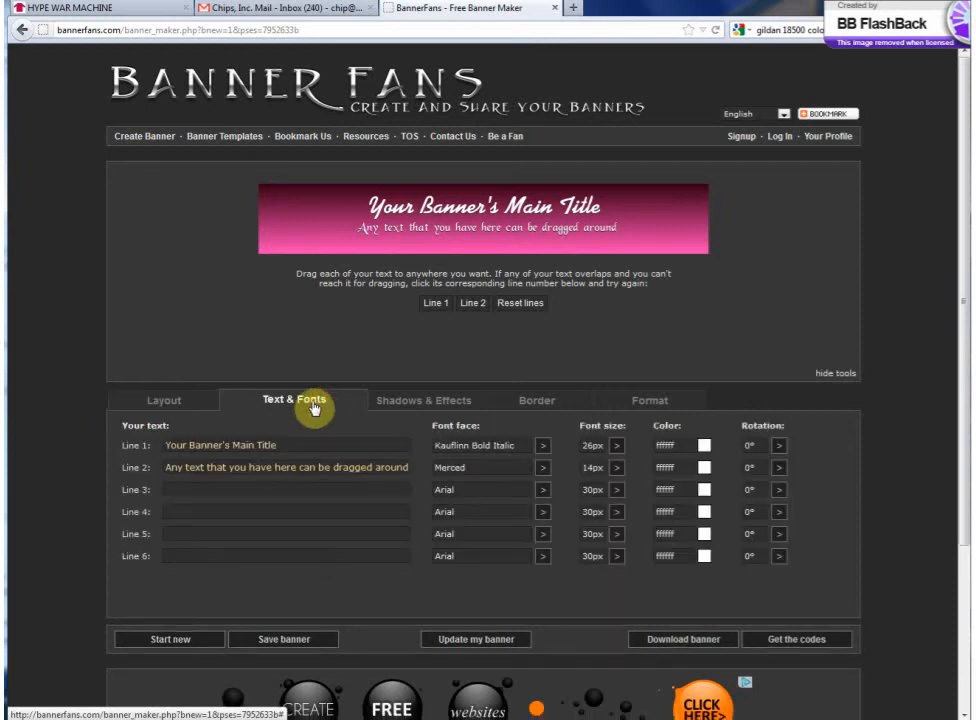
left_click(437, 404)
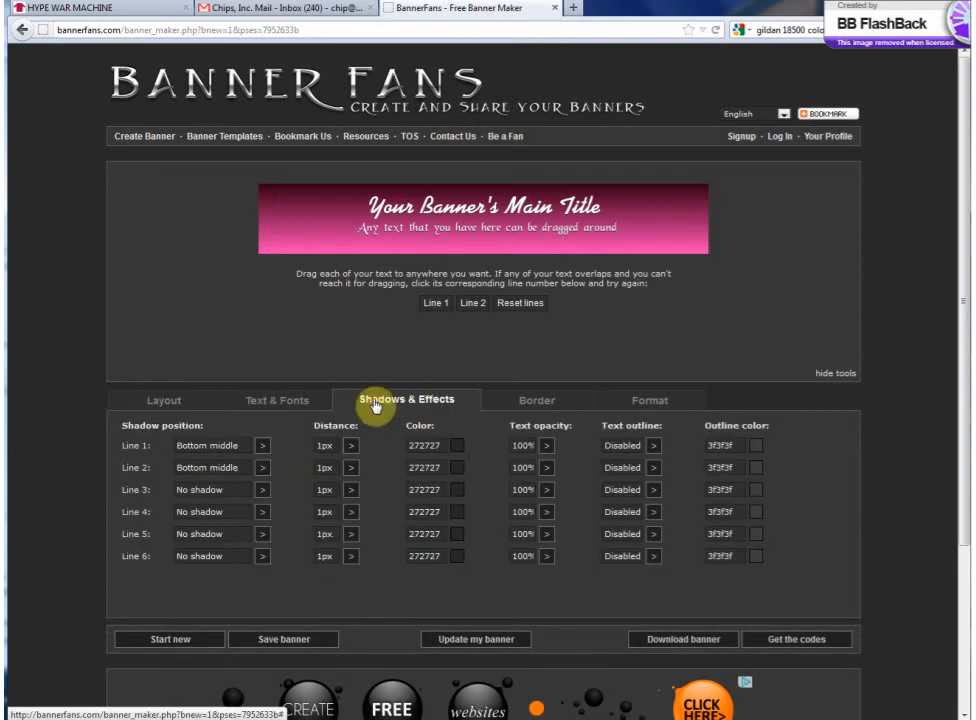
left_click(540, 405)
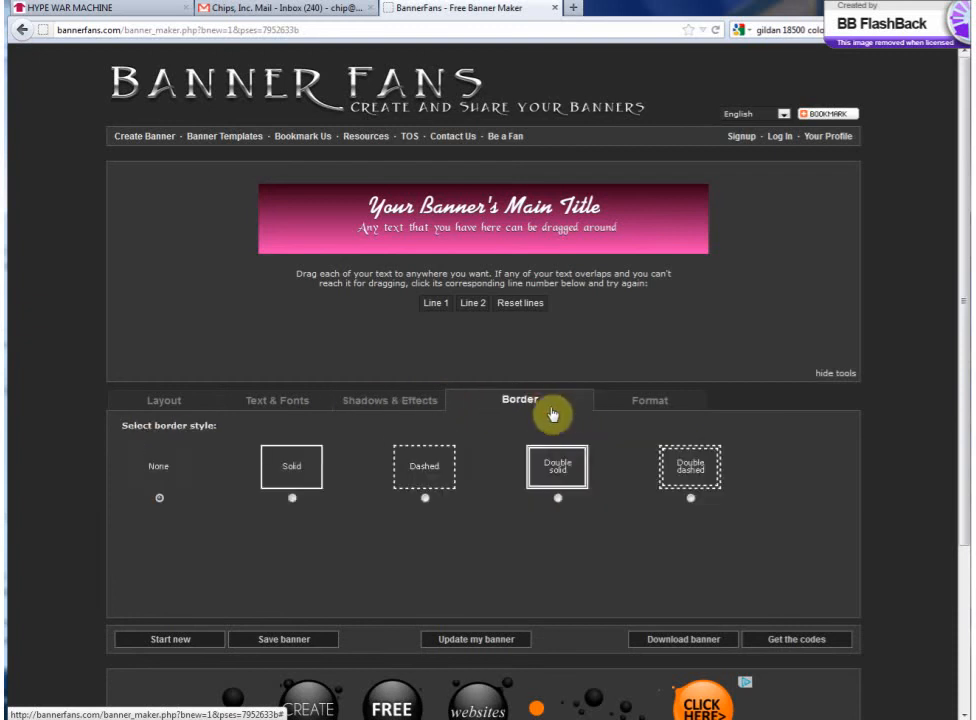
left_click(648, 402)
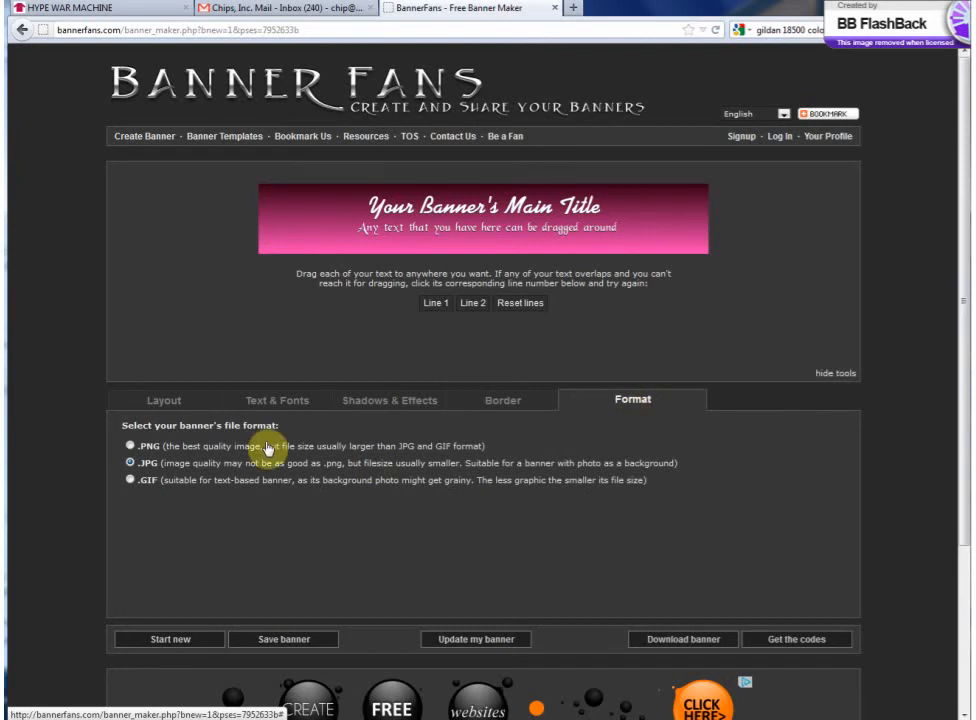
Set the banner layout to a custom size of 610 px wide and 95 px high.
left_click(172, 406)
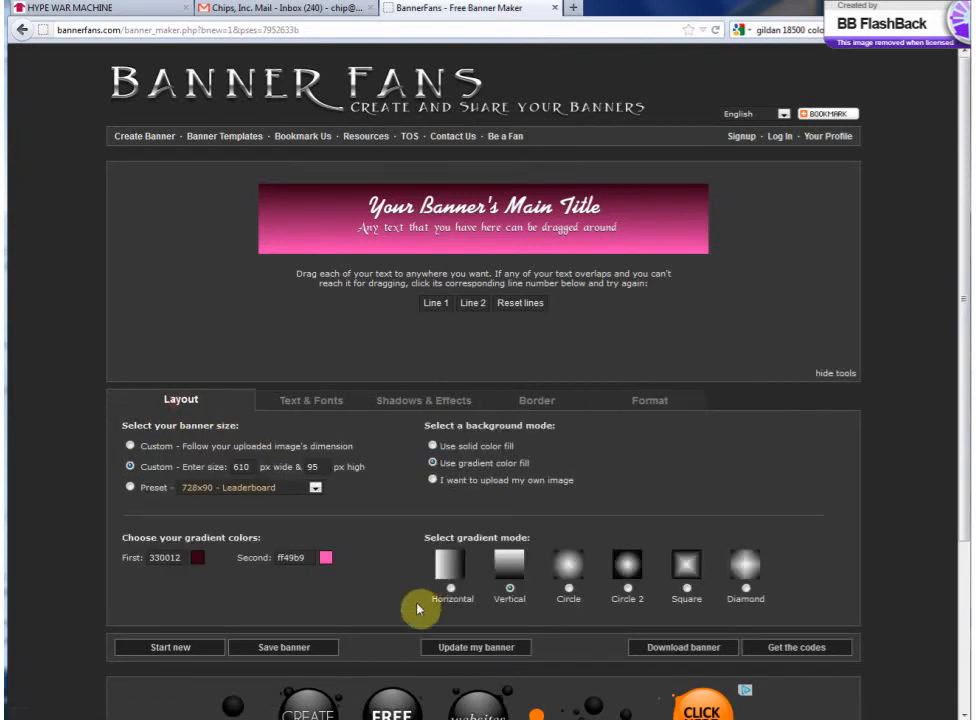
left_click(130, 467)
left_click_drag(270, 466, 216, 472)
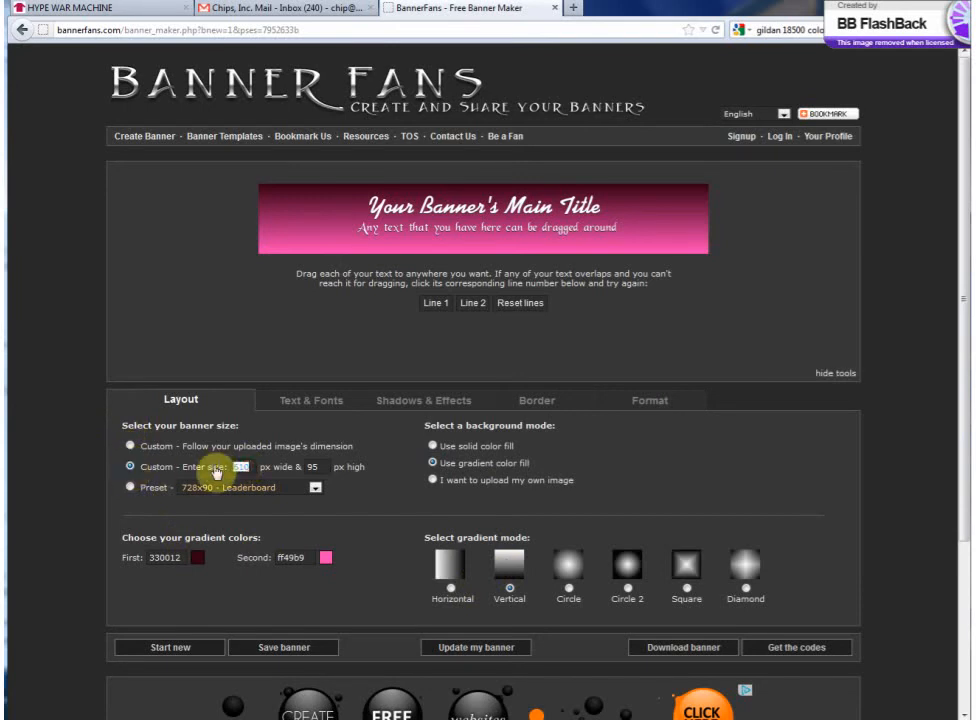
type("610")
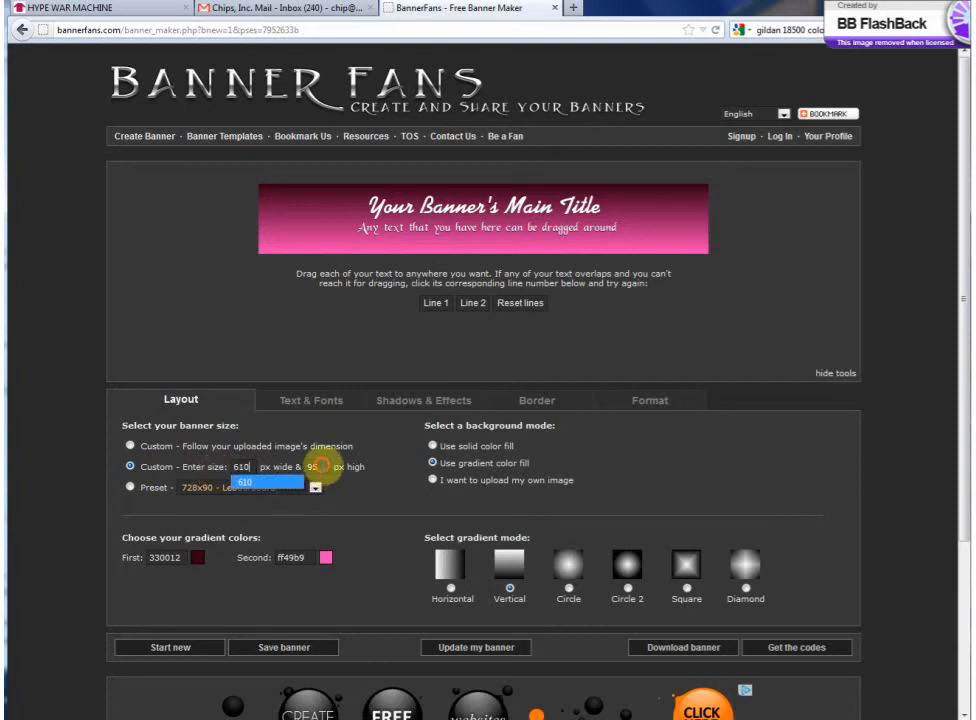
key("Tab")
type("95")
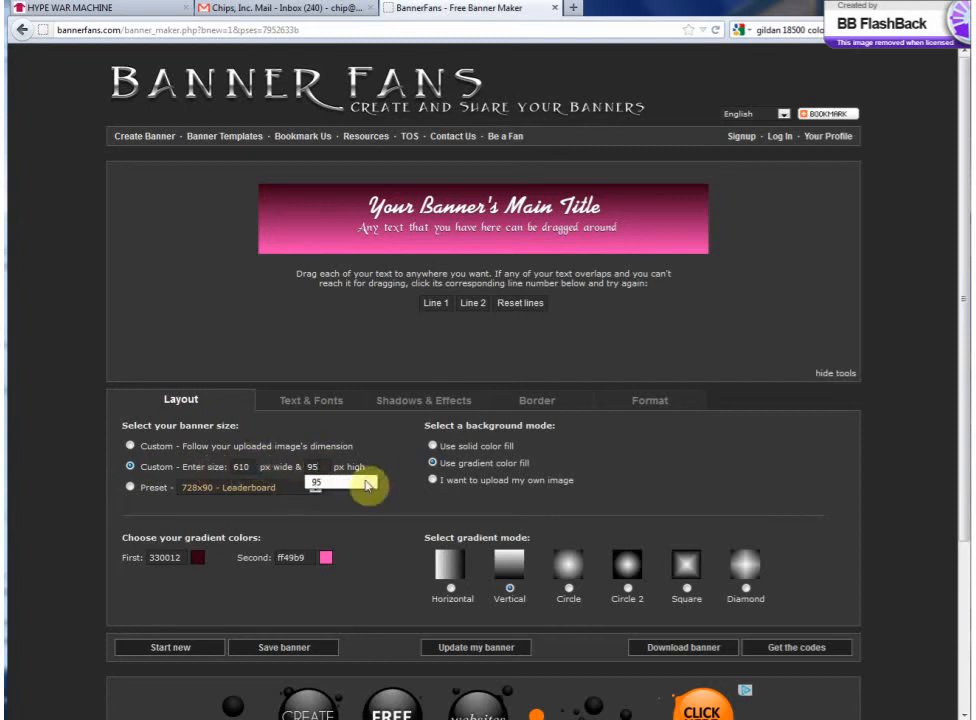
left_click(431, 537)
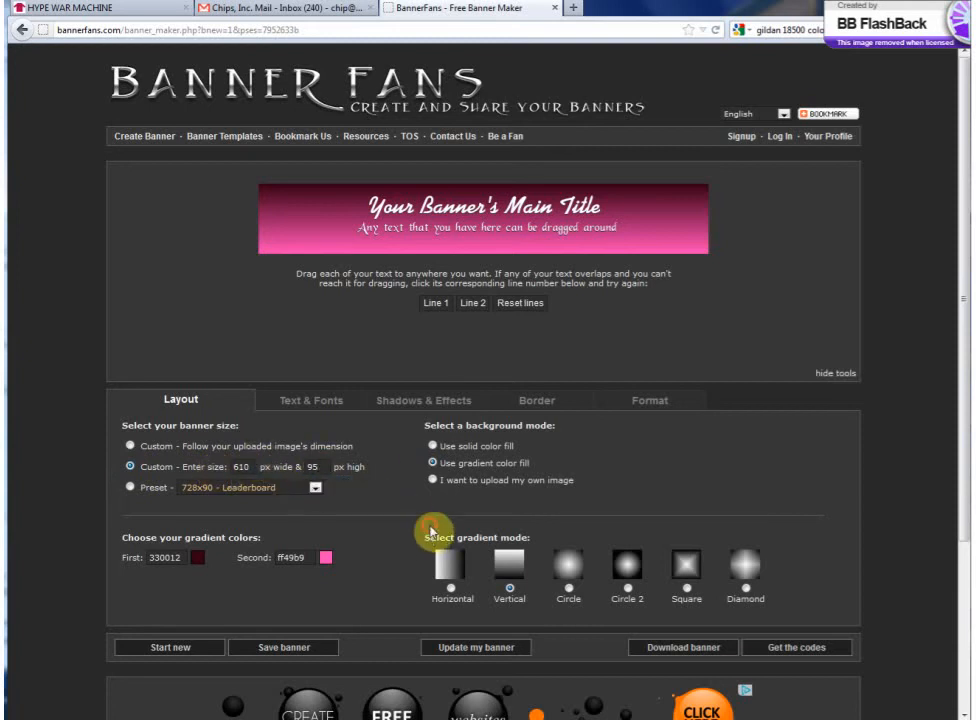
Try a solid colour fill as the banner background and update the preview.
left_click(435, 448)
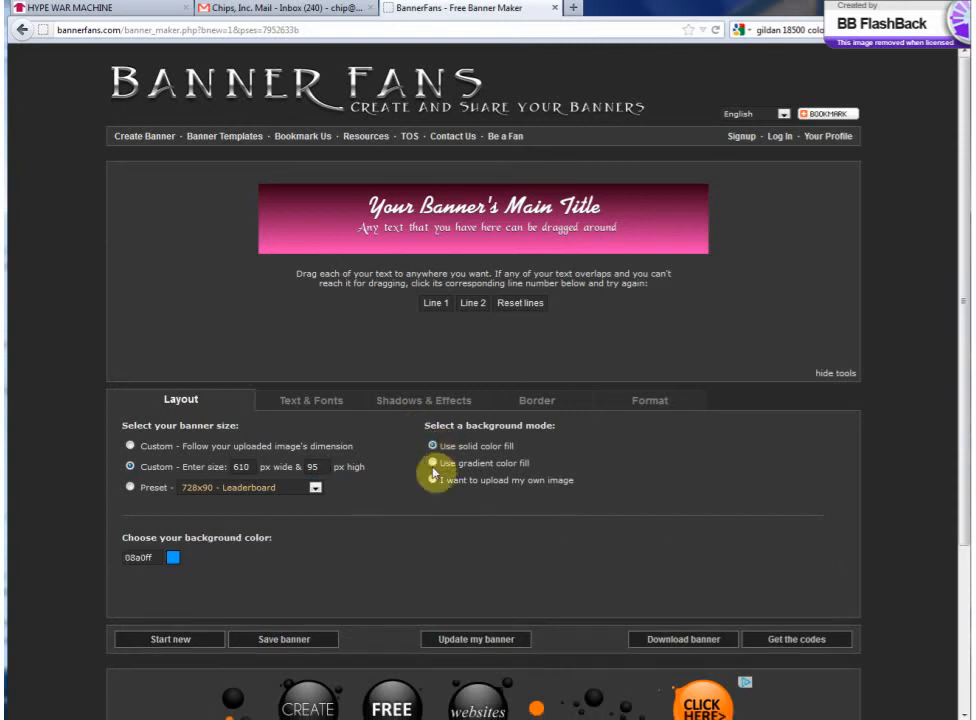
left_click(497, 645)
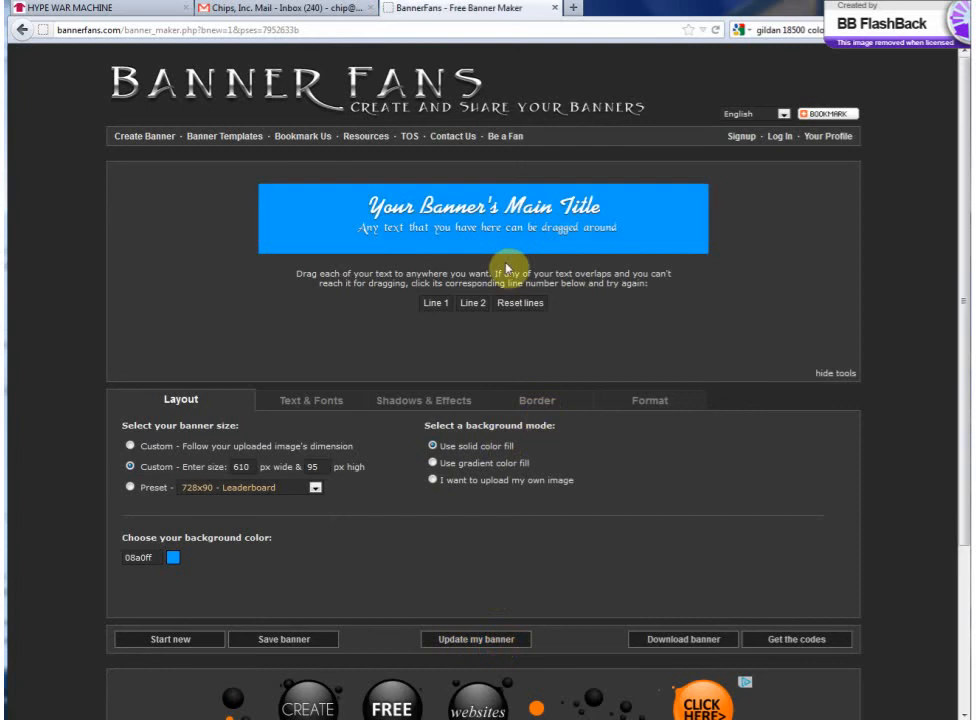
Use a gradient background fill with first colour 220016 and second colour ff15c9, and update the banner.
left_click(432, 463)
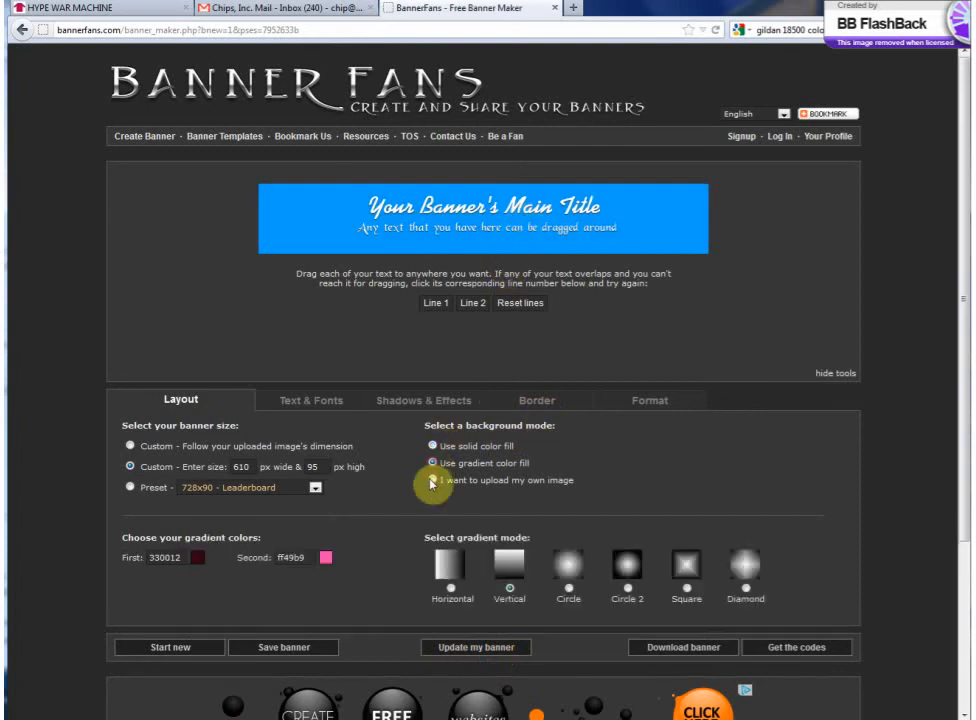
left_click(200, 559)
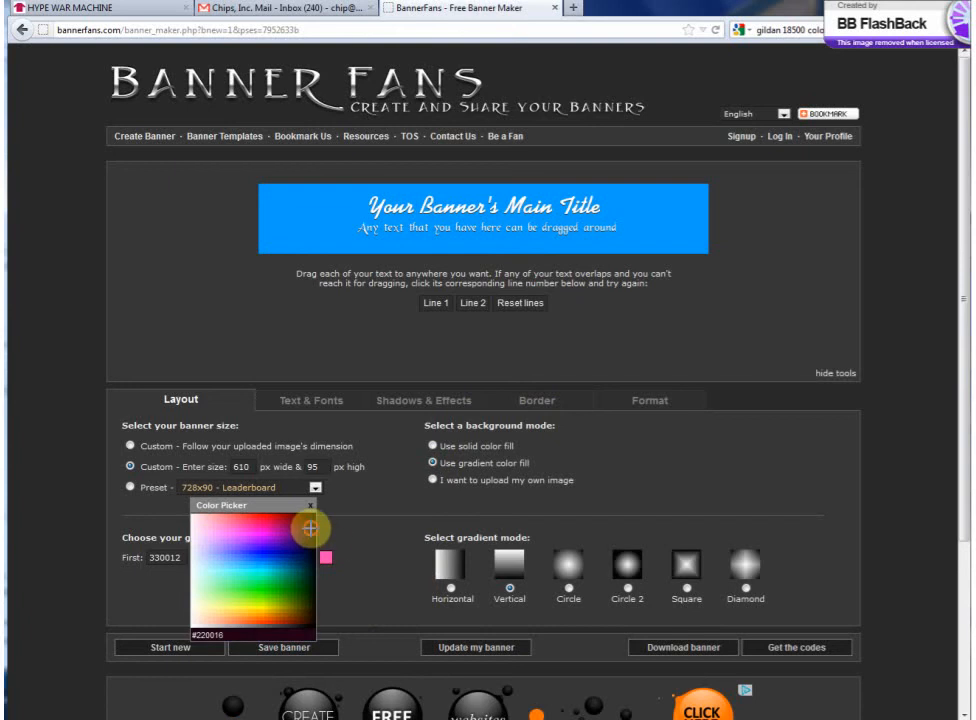
left_click(325, 556)
left_click(327, 557)
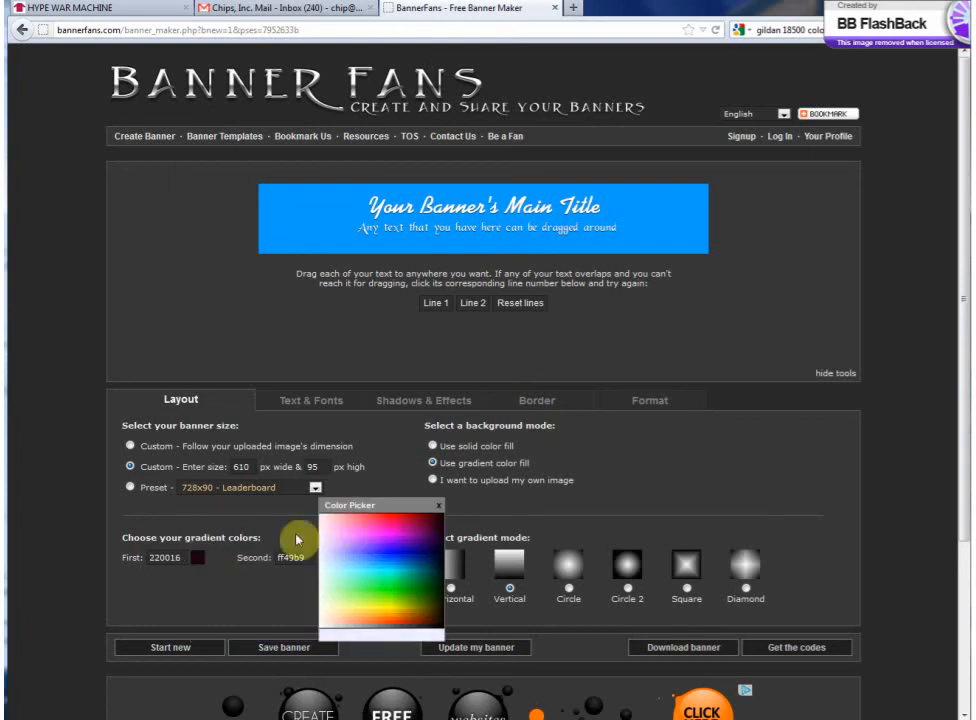
left_click(384, 531)
left_click(476, 646)
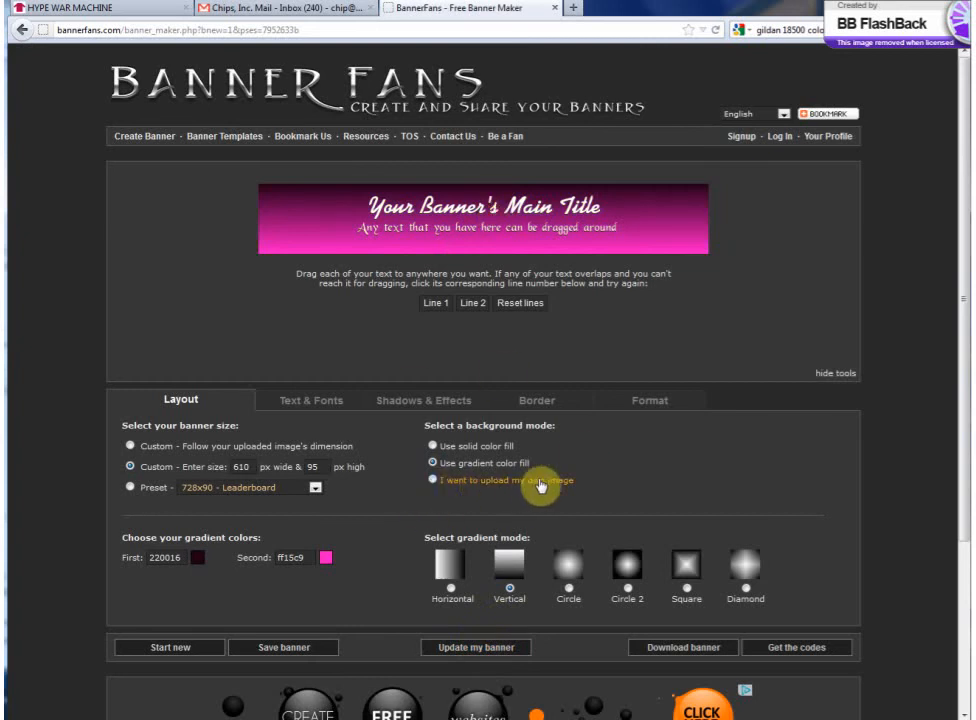
Return to the SellMyTees home page and open the featured praying-skeleton tee to view its store's banner.
left_click(80, 8)
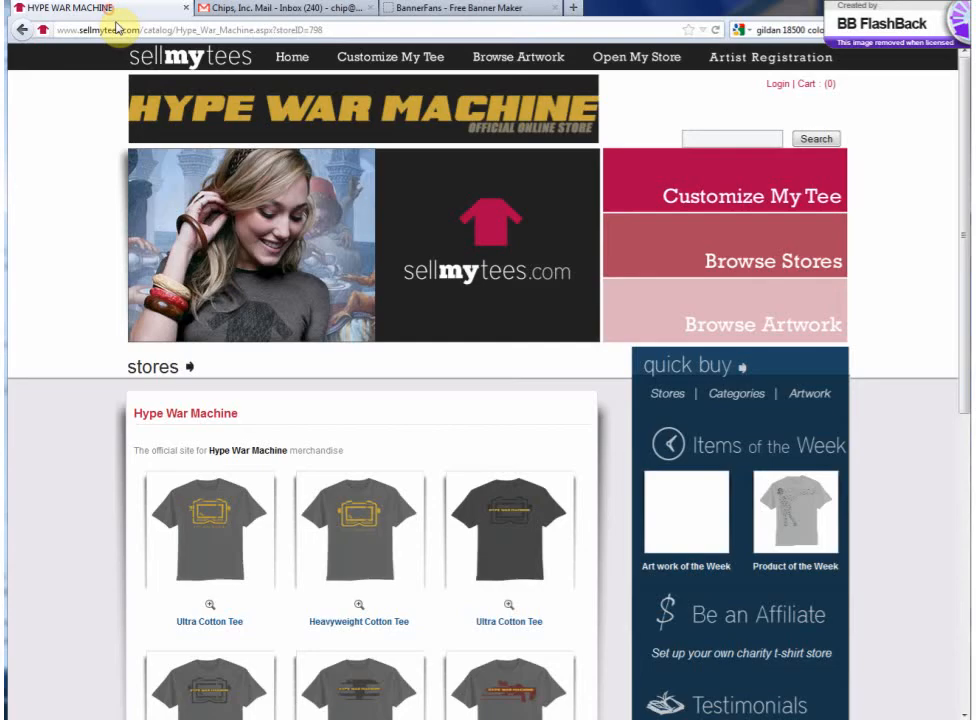
left_click(293, 57)
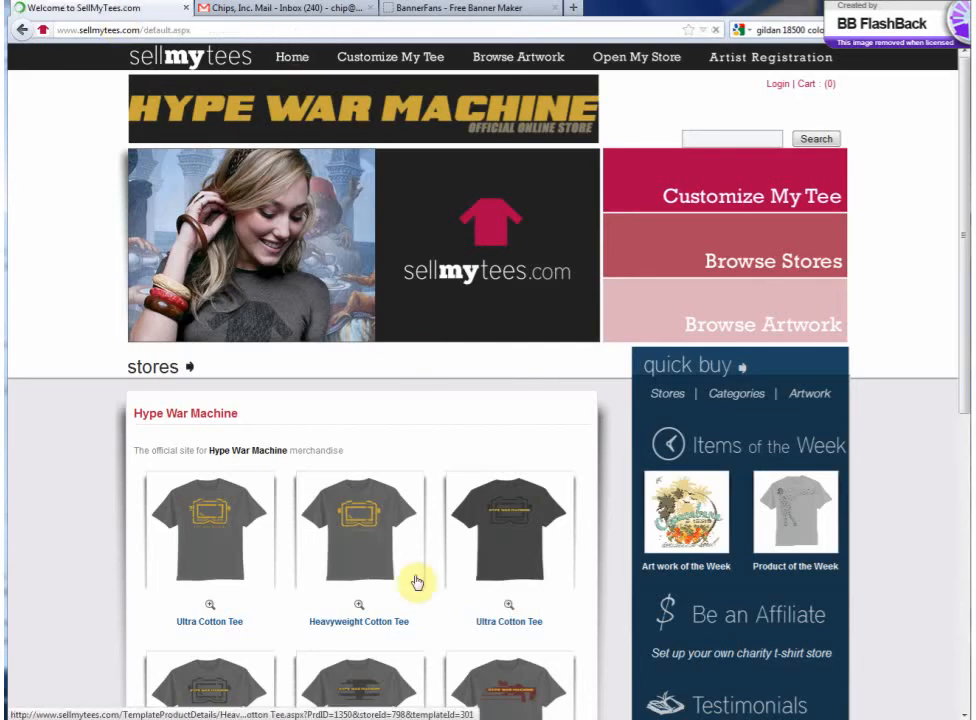
left_click(347, 482)
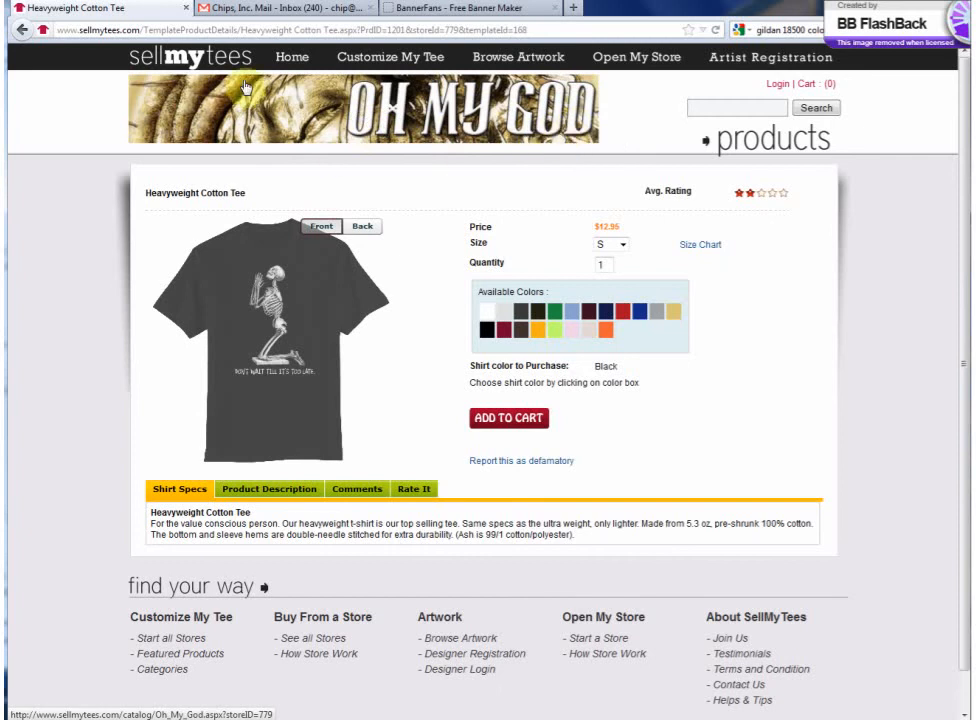
Switch back to BannerFans and replace the banner's line 1 text with "SellMyTees Banner".
left_click(462, 8)
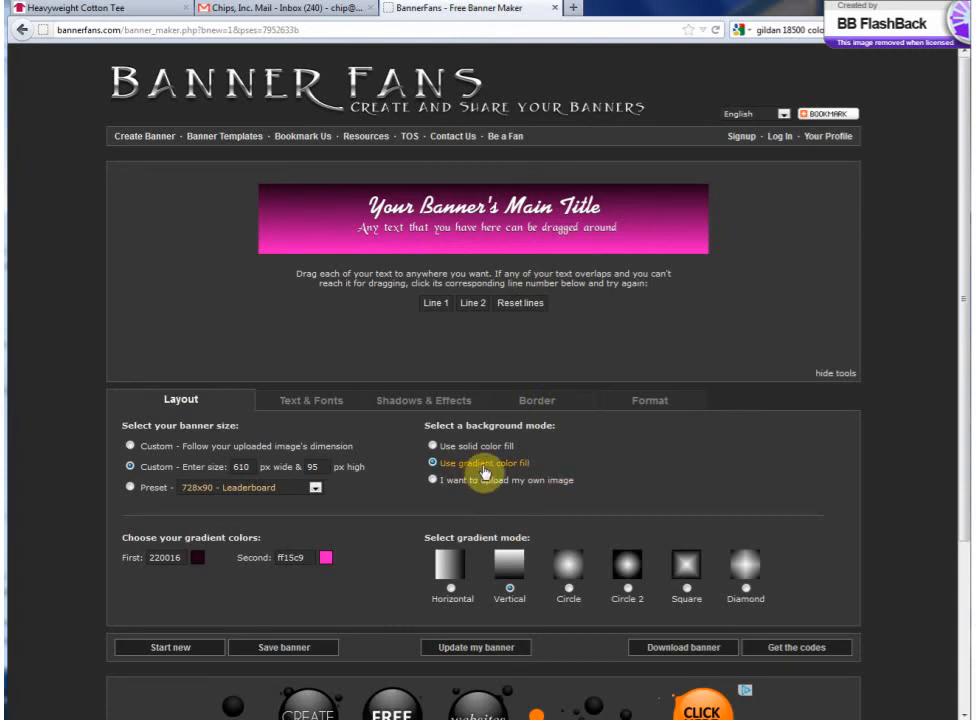
left_click(302, 402)
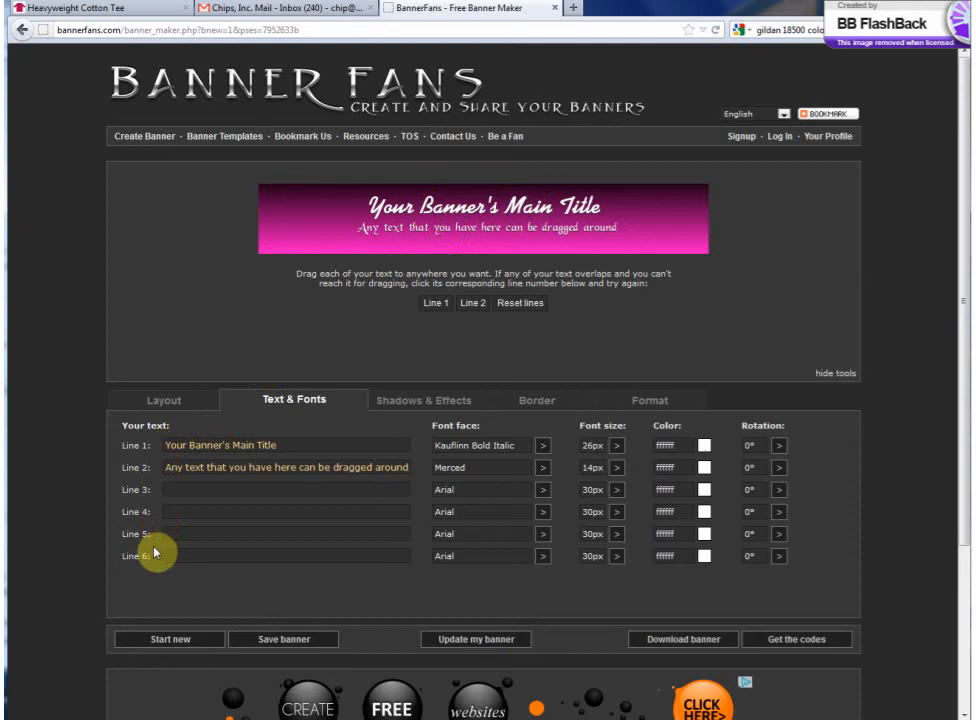
left_click_drag(288, 442, 115, 438)
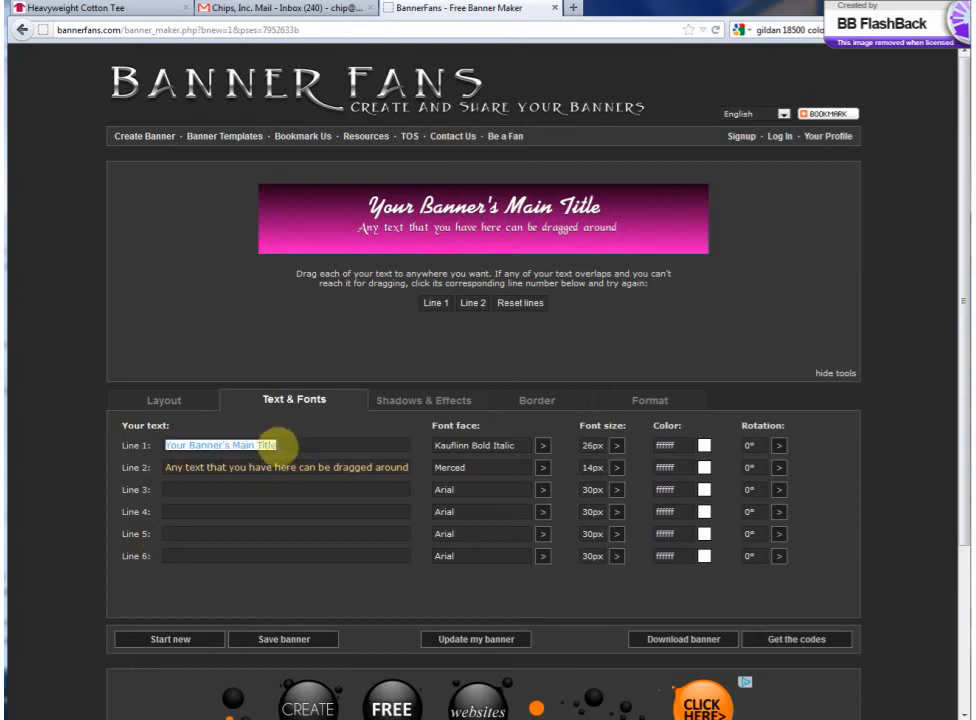
type("Sel")
left_click(283, 462)
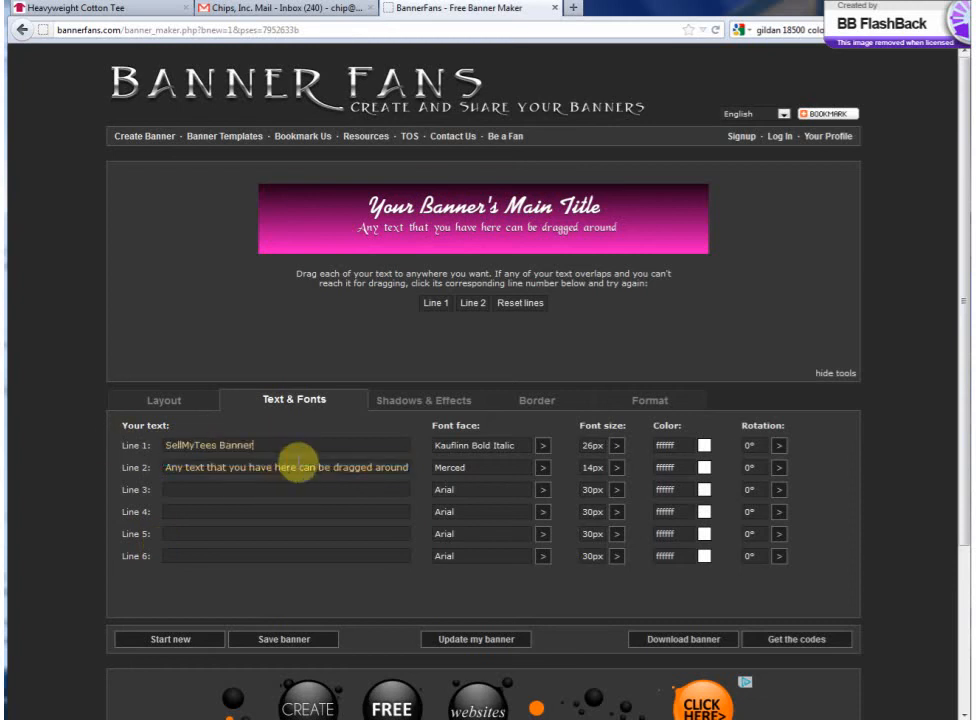
Browse the font categories, set line 1's font face to Adler from the Creative fonts, and update the banner.
left_click(541, 450)
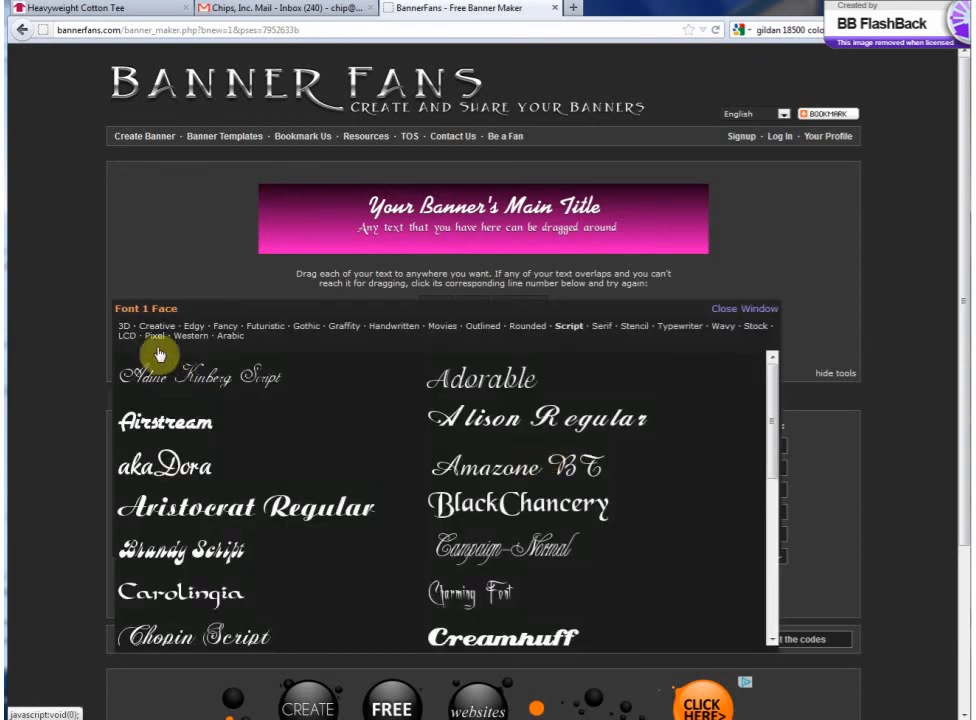
left_click(192, 330)
left_click(343, 328)
left_click(487, 330)
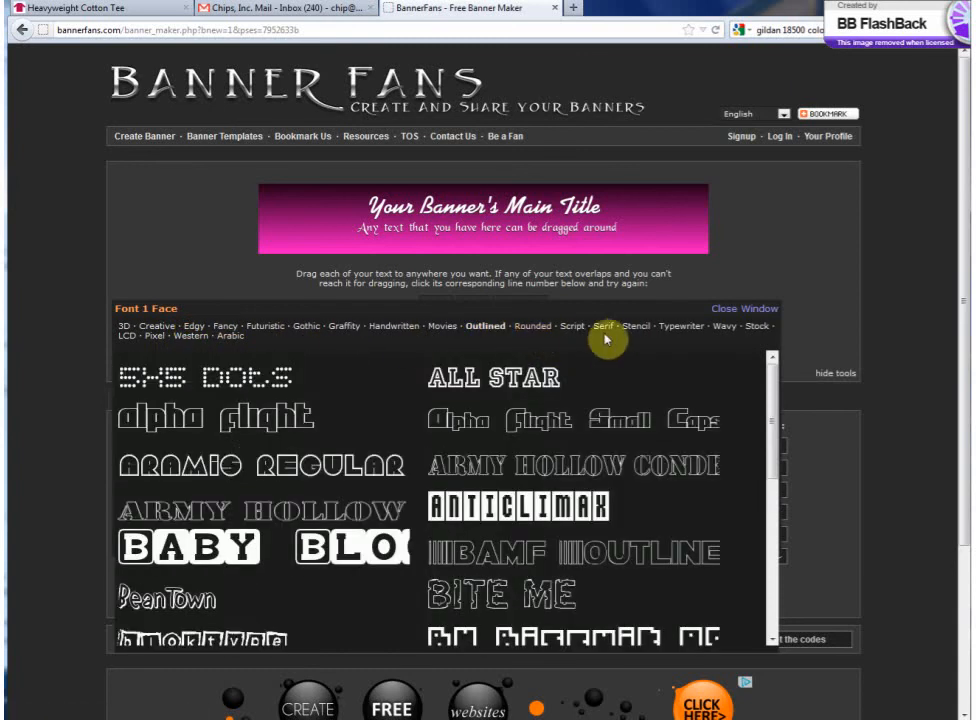
left_click(600, 329)
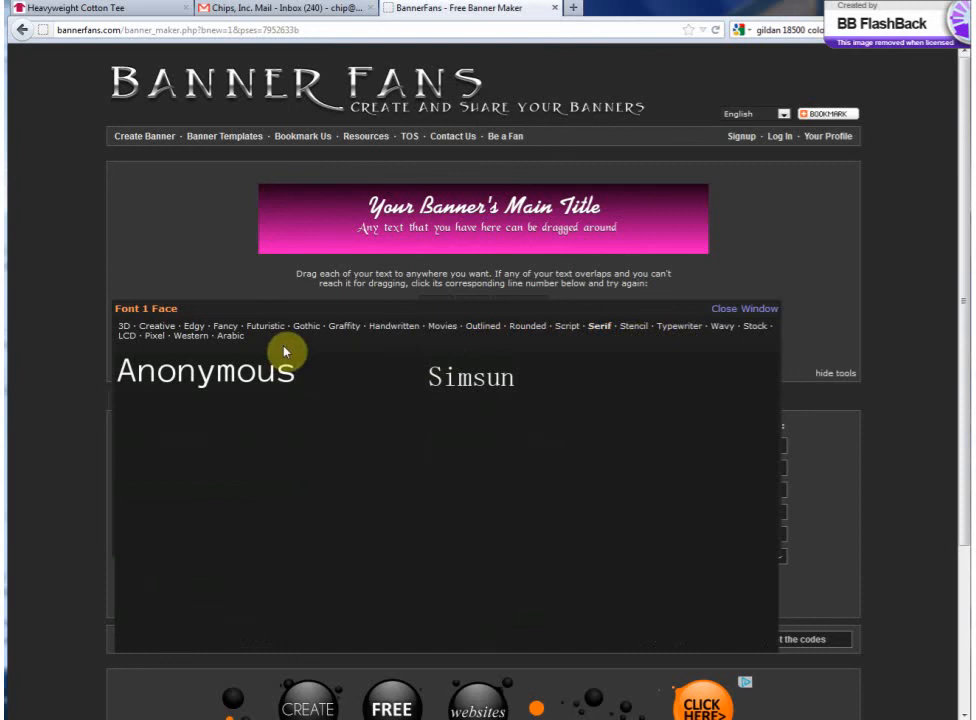
left_click(159, 326)
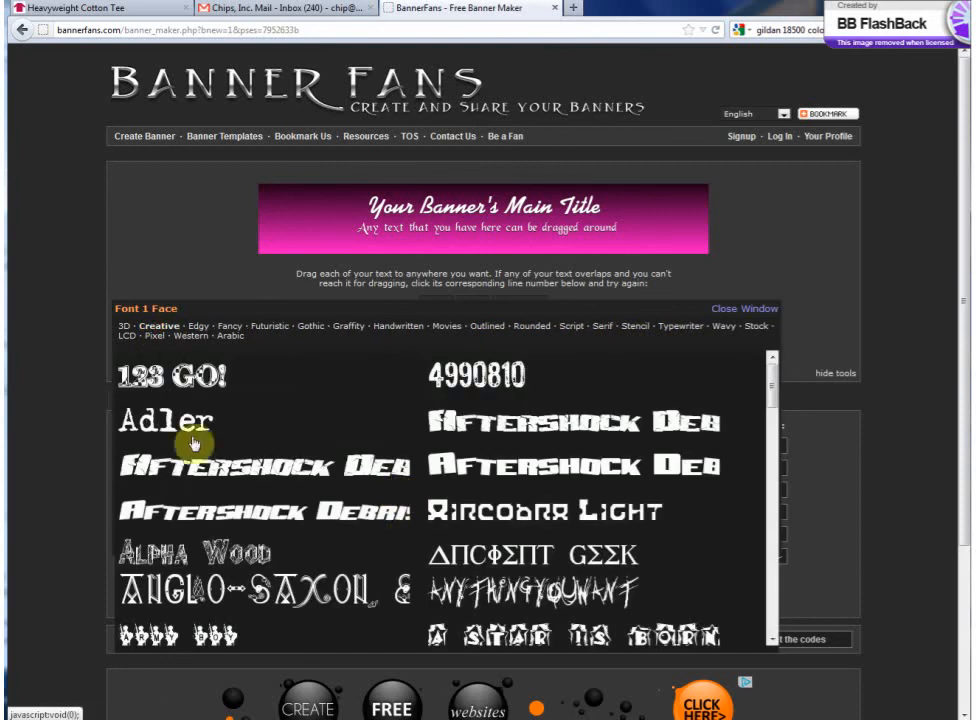
left_click(192, 418)
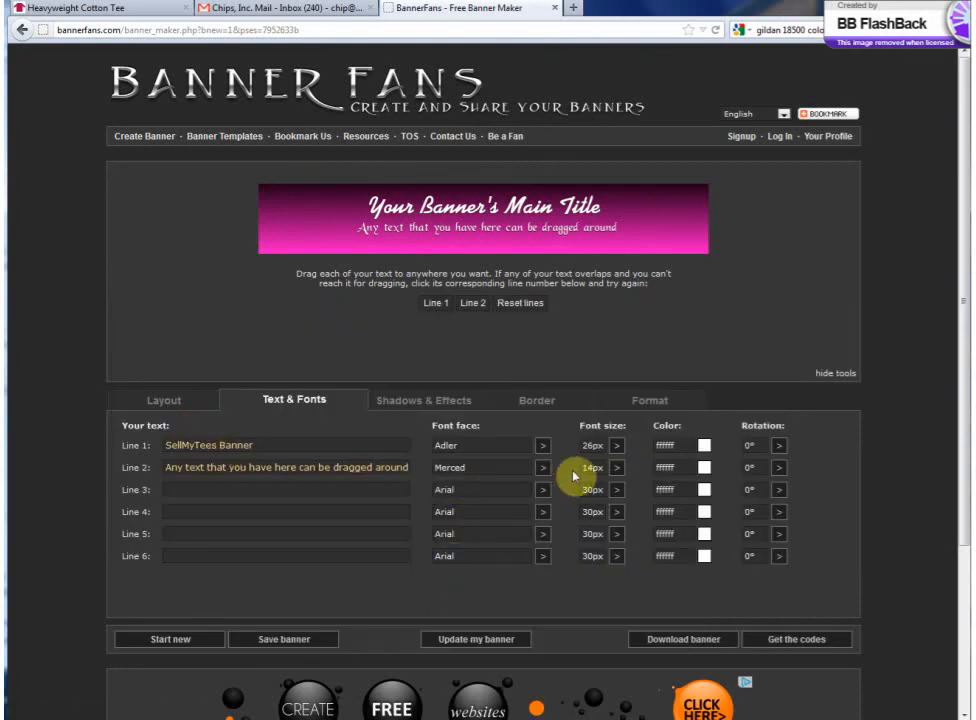
left_click(465, 635)
left_click_drag(573, 190, 548, 218)
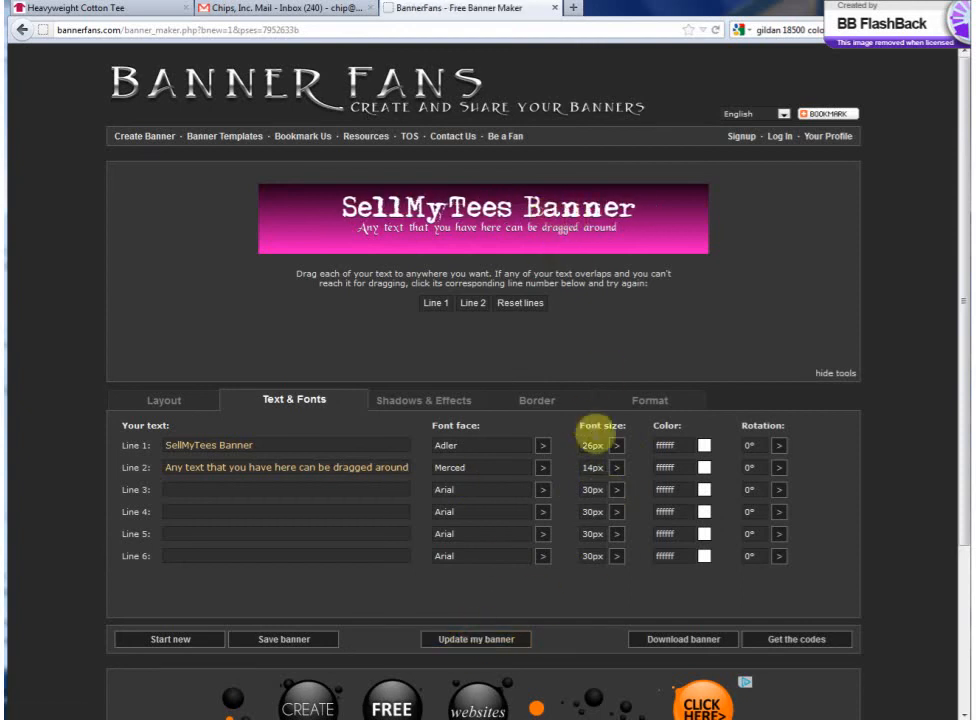
Set line 1's font size to 34px, update the banner, and reposition both text lines so the title sits centred above line 2.
left_click(617, 445)
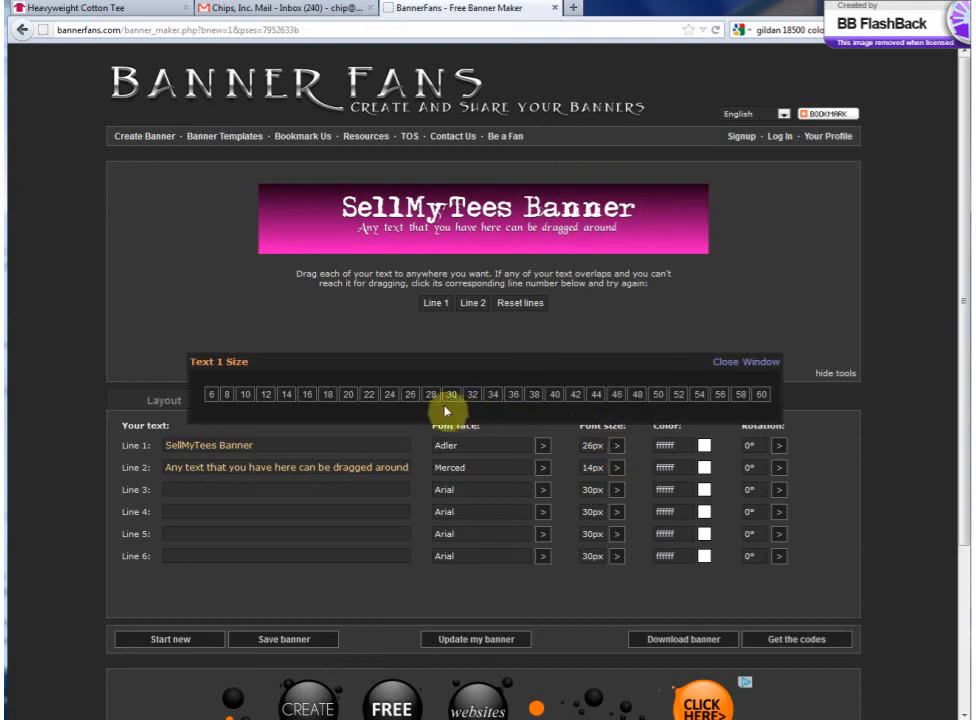
left_click(491, 396)
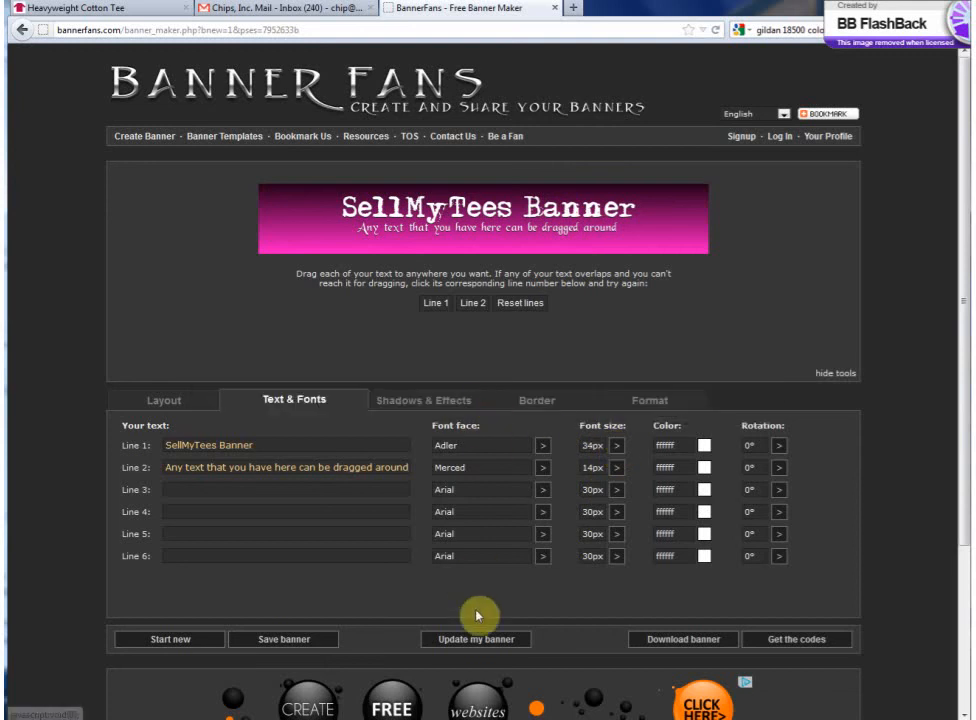
left_click(497, 641)
left_click_drag(566, 218, 524, 222)
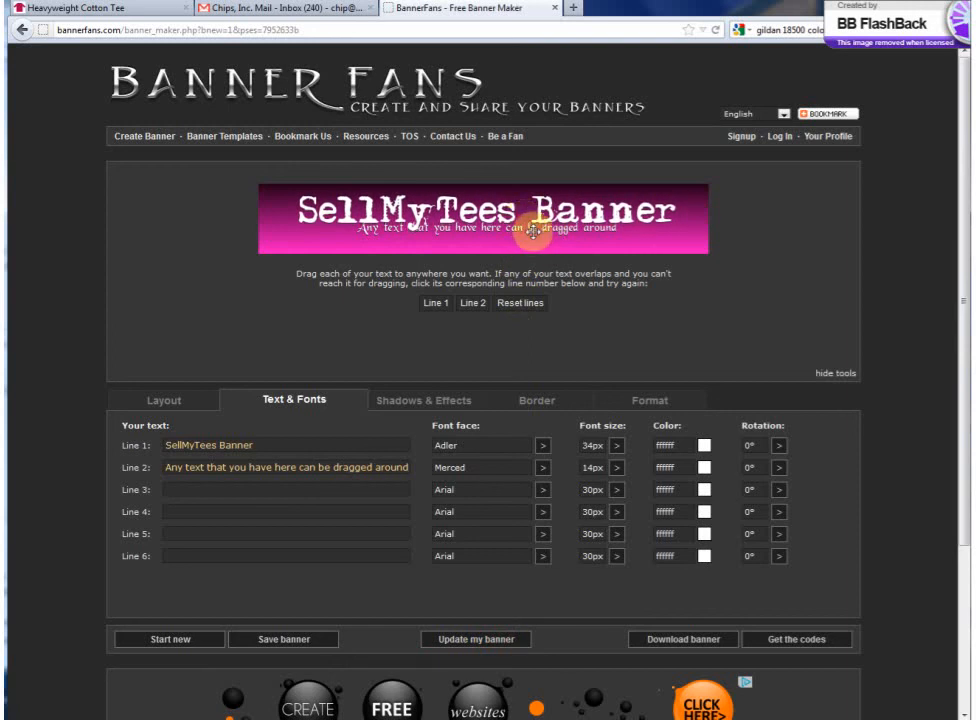
left_click_drag(533, 231, 490, 213)
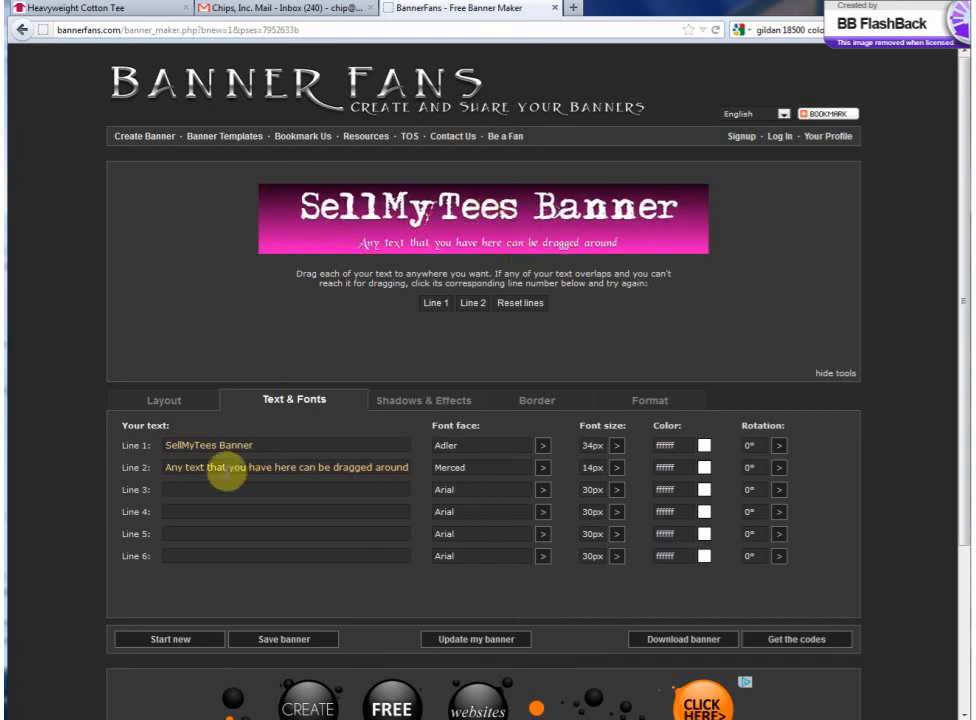
Replace line 2's text with the spaced words "CREATE CUSTOMIZE SELL", update the banner, and position the line centred below the title.
left_click_drag(165, 467, 432, 476)
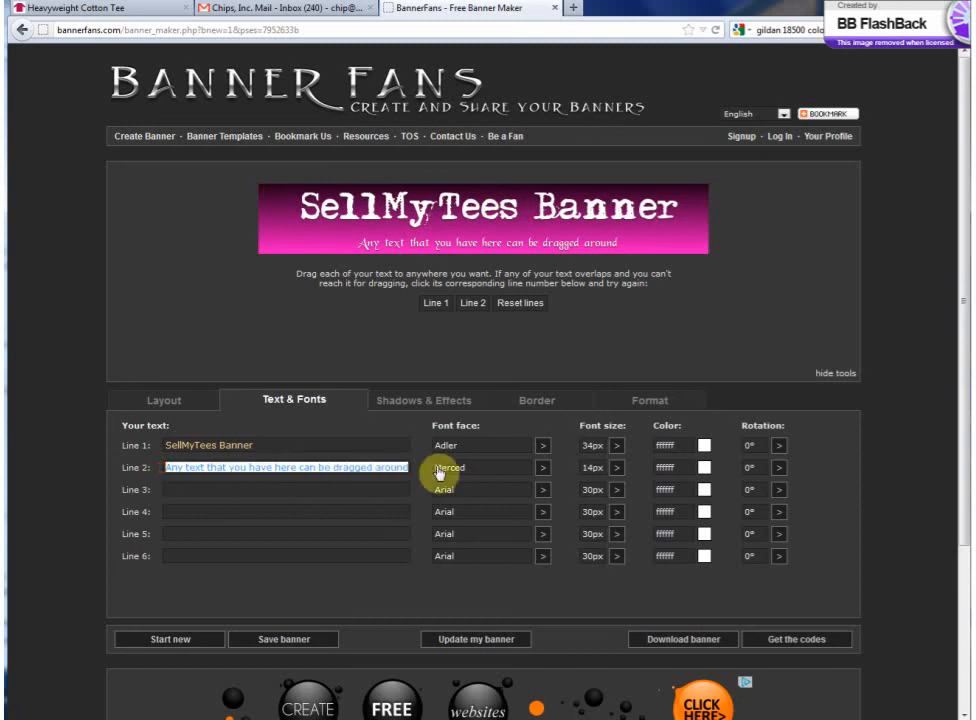
type("c")
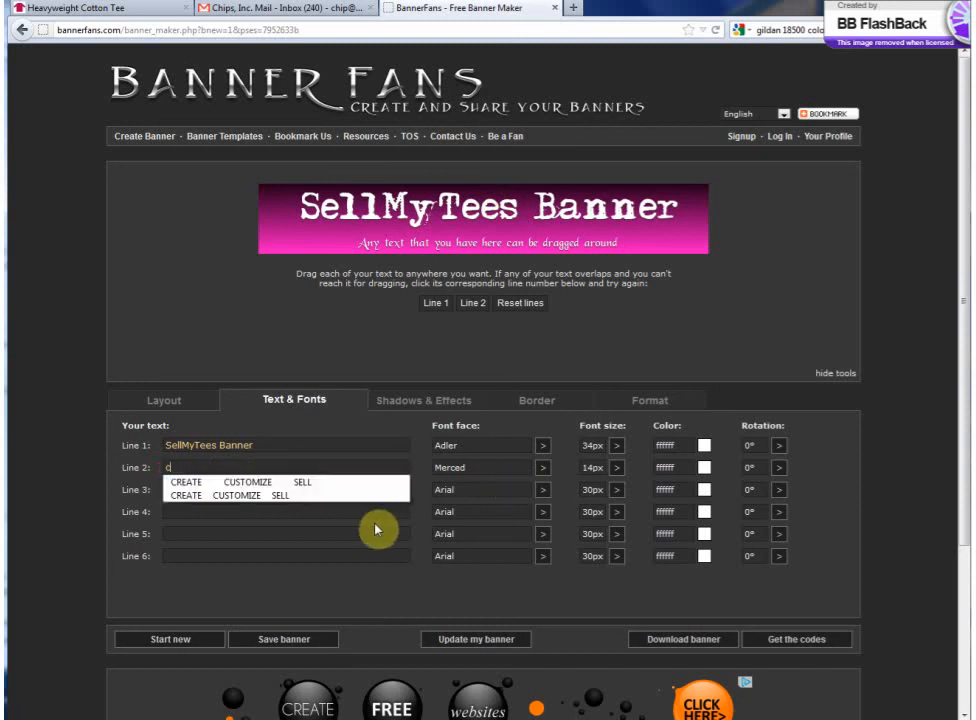
left_click(305, 483)
left_click(500, 638)
left_click_drag(523, 244, 501, 249)
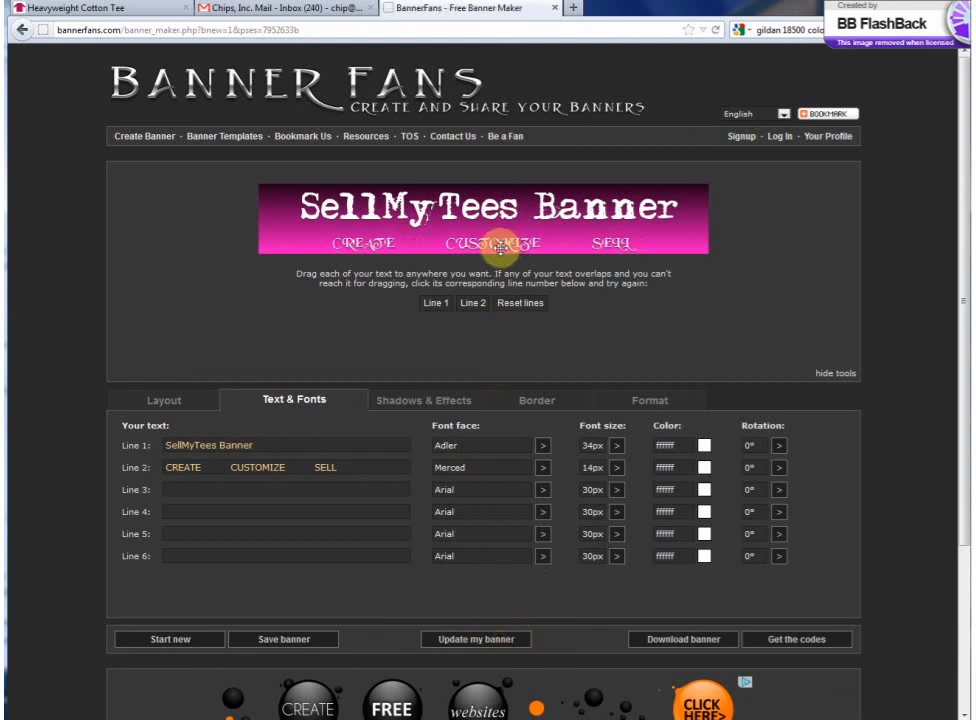
Set line 2's font face to Brave New Era from the Rounded fonts, update the banner, and recentre the line below the title.
left_click(542, 469)
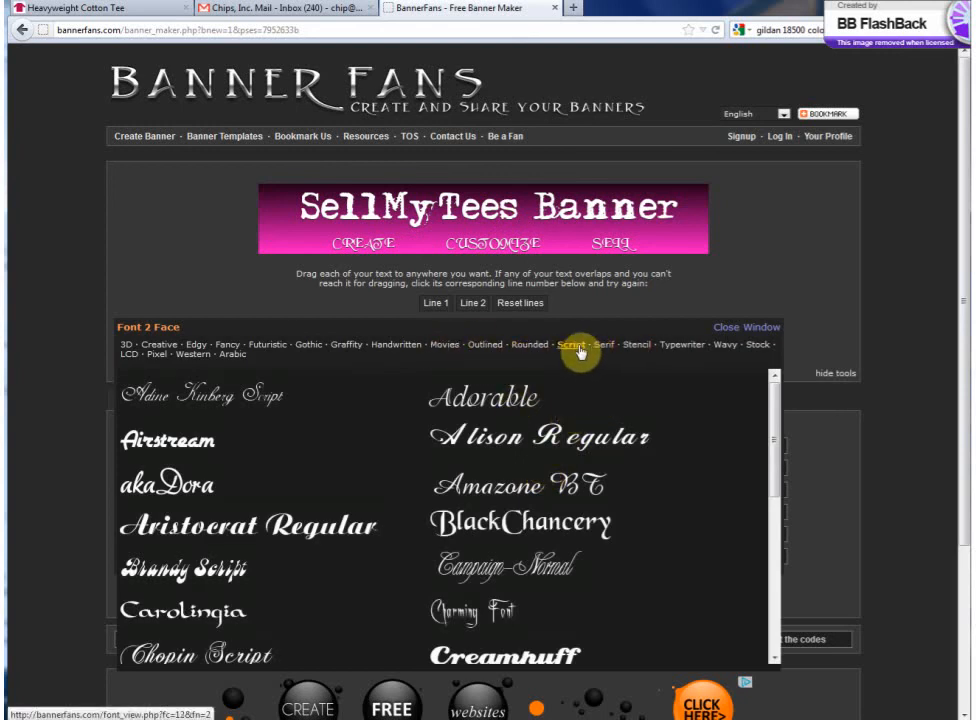
left_click(541, 347)
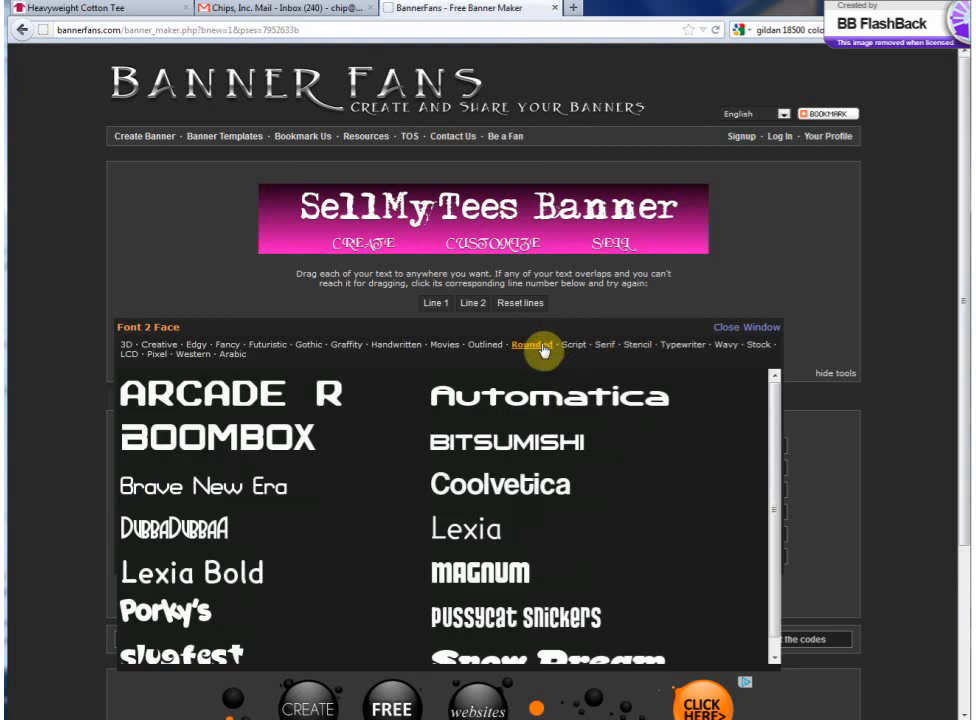
left_click(218, 480)
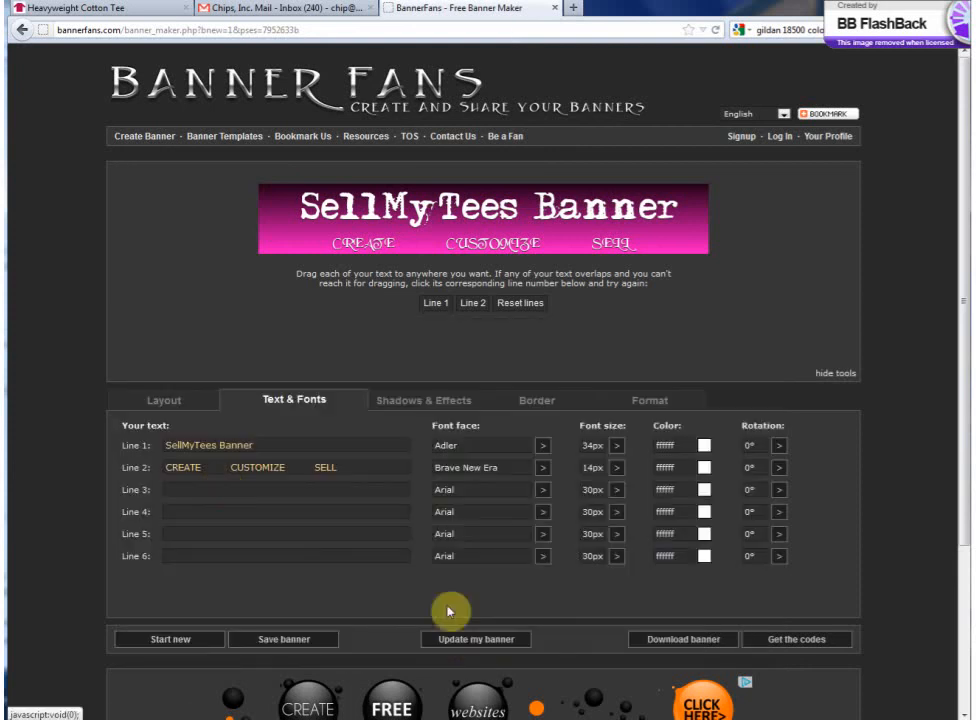
left_click(502, 642)
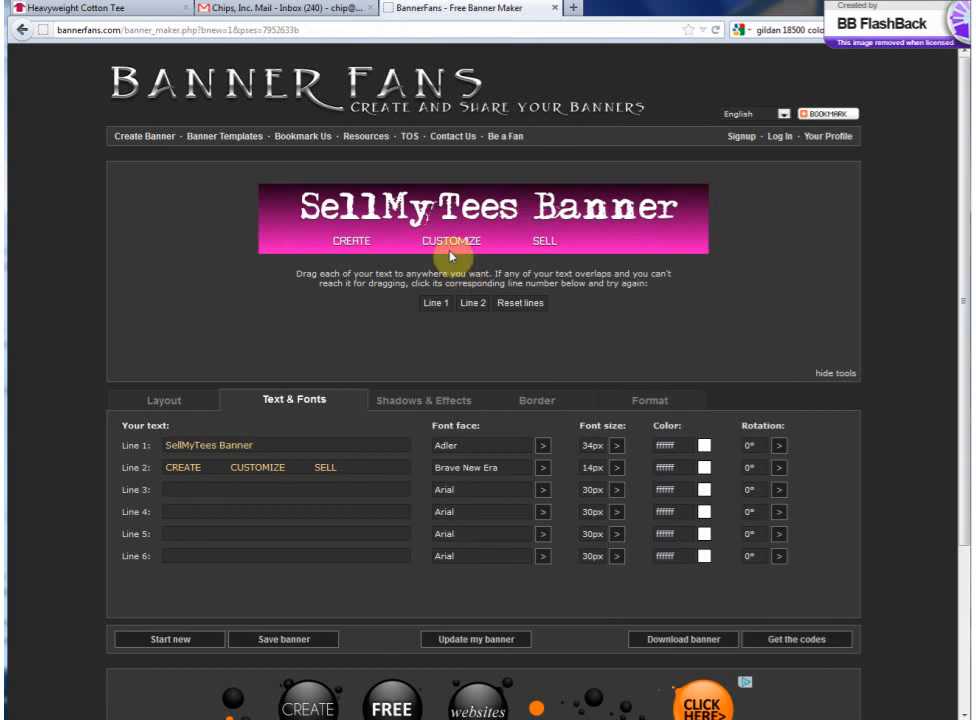
left_click_drag(449, 241, 480, 246)
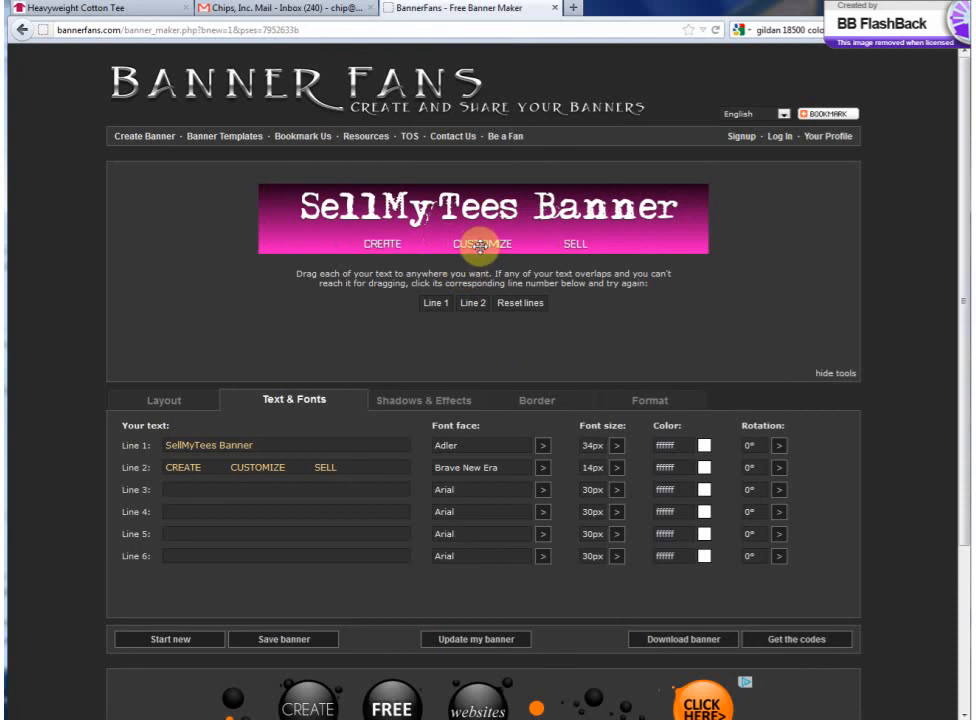
Set line 2's font size to 22px, update the banner, and realign both text lines on it.
left_click(614, 468)
left_click(366, 418)
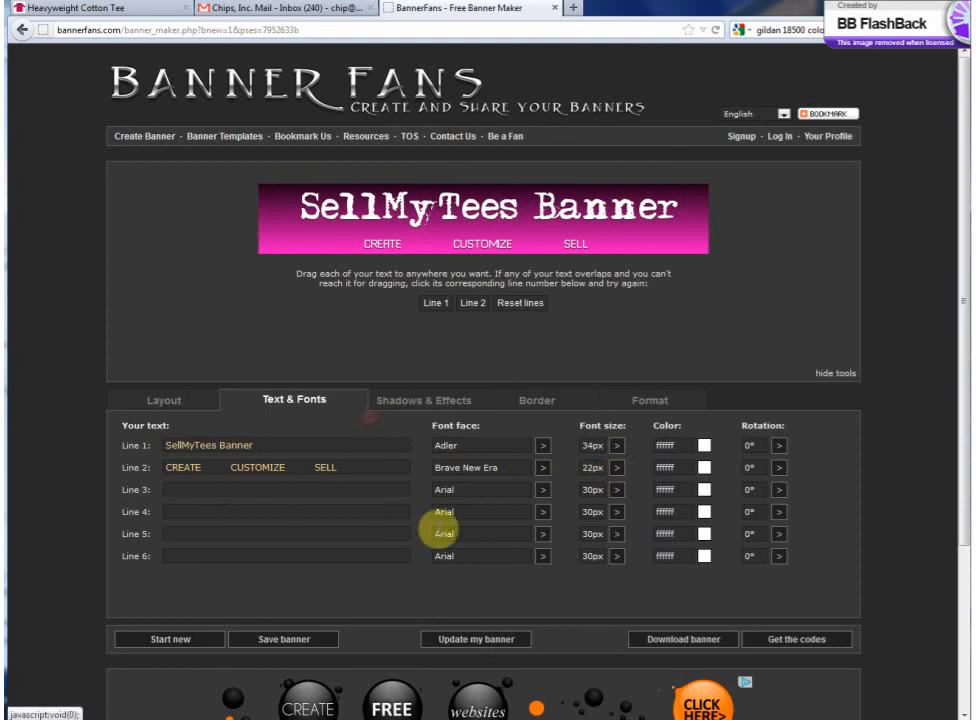
left_click(480, 638)
left_click_drag(505, 247, 460, 241)
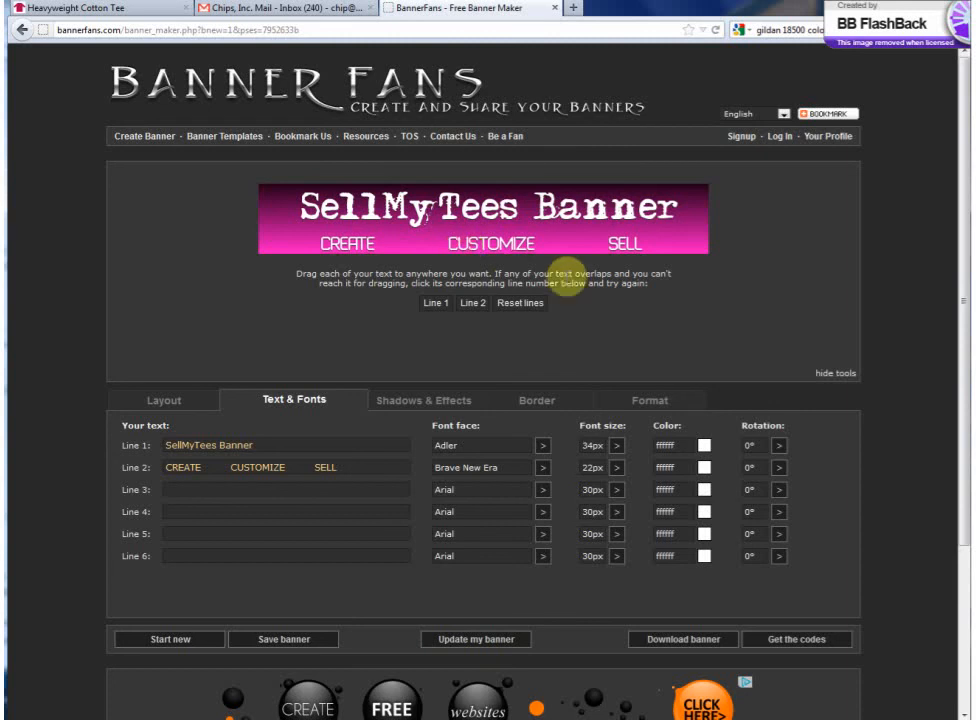
left_click_drag(556, 211, 563, 211)
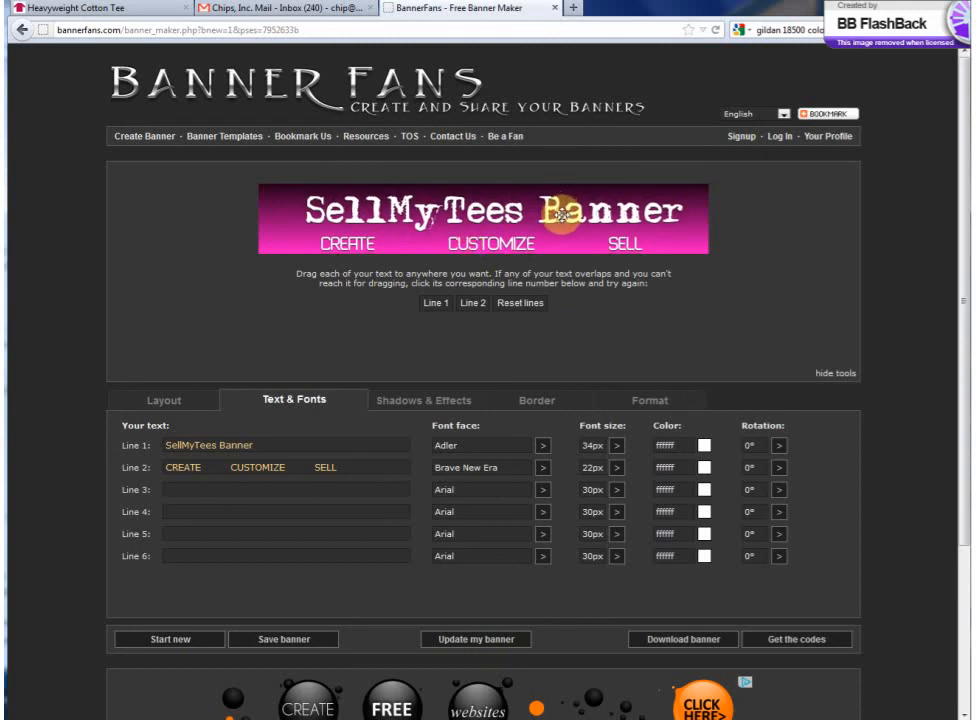
Set line 1's shadow distance to 4px and its shadow colour to 000000.
left_click(437, 402)
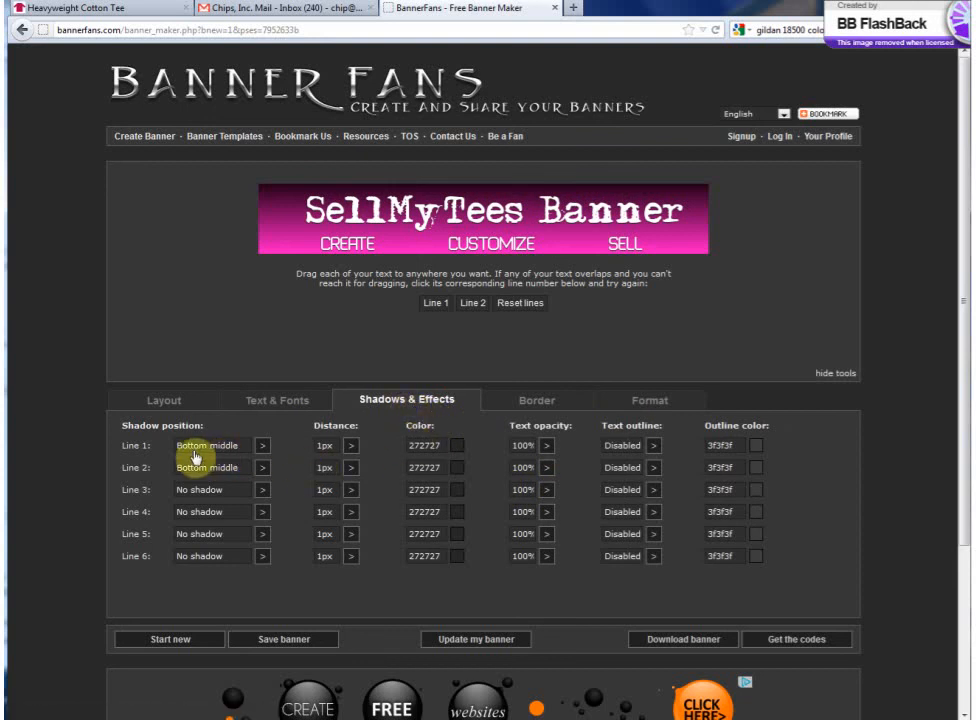
left_click(351, 448)
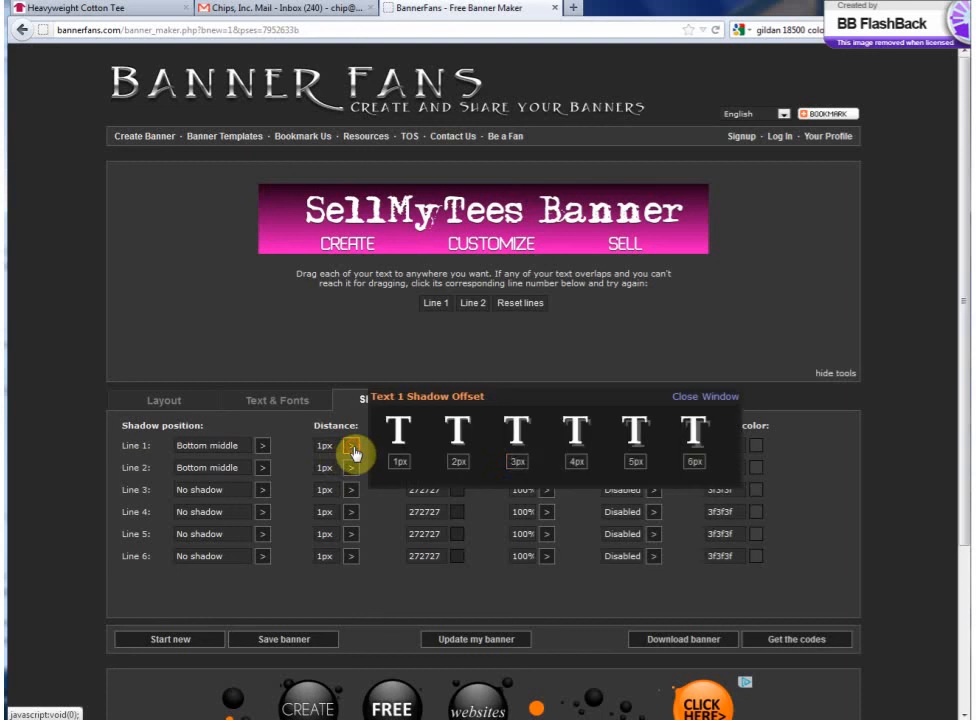
left_click(577, 461)
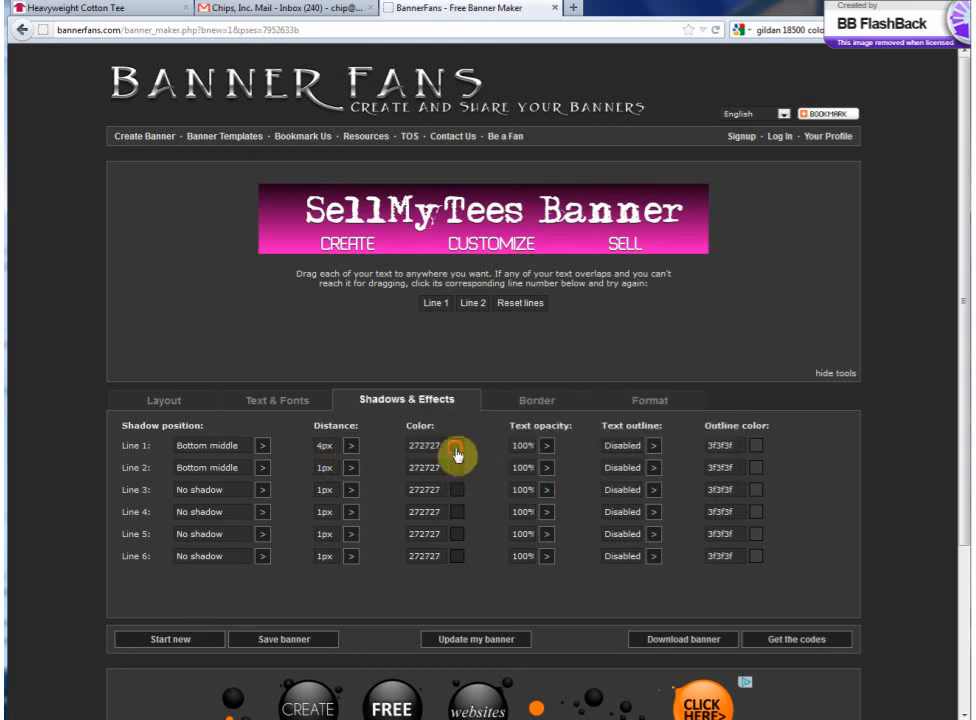
left_click(456, 451)
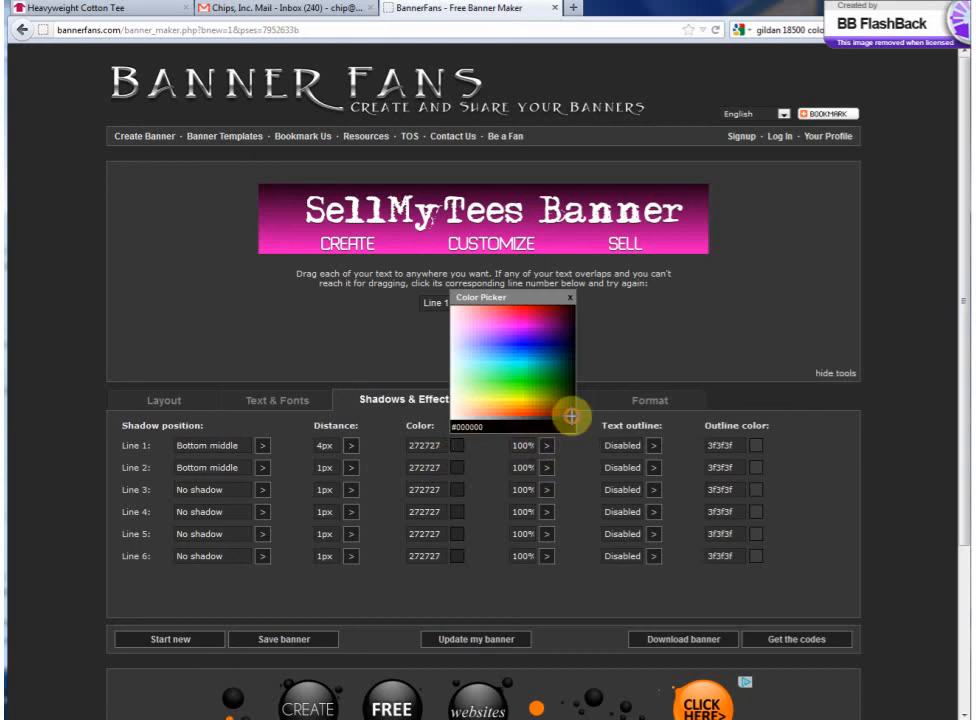
left_click(571, 416)
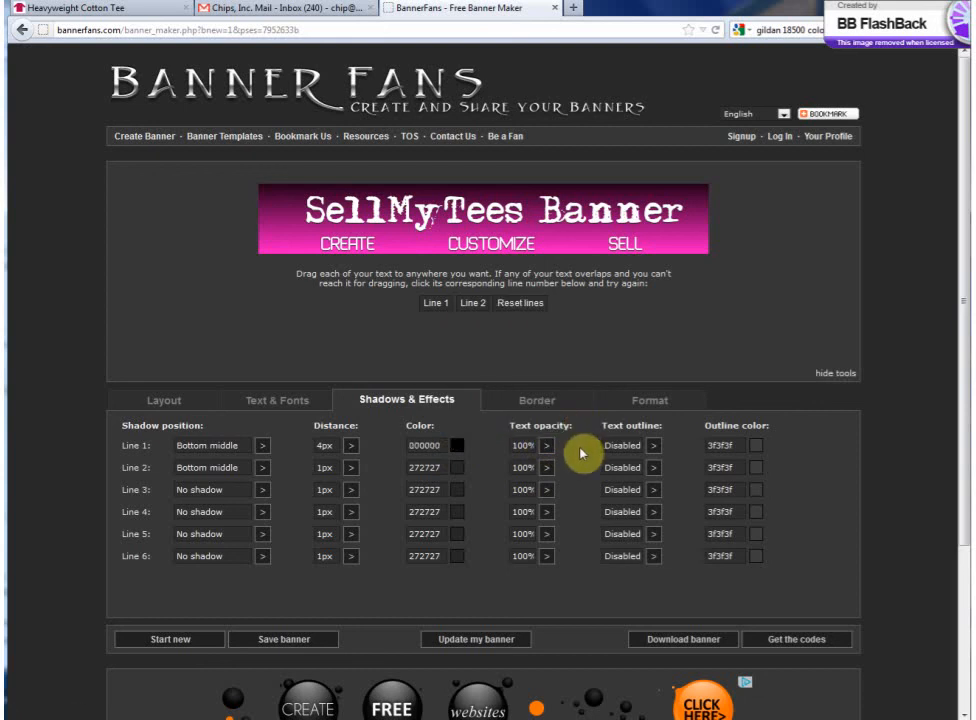
Give line 1 a 1px text outline in colour 220c00 and update the banner.
left_click(656, 449)
left_click(612, 459)
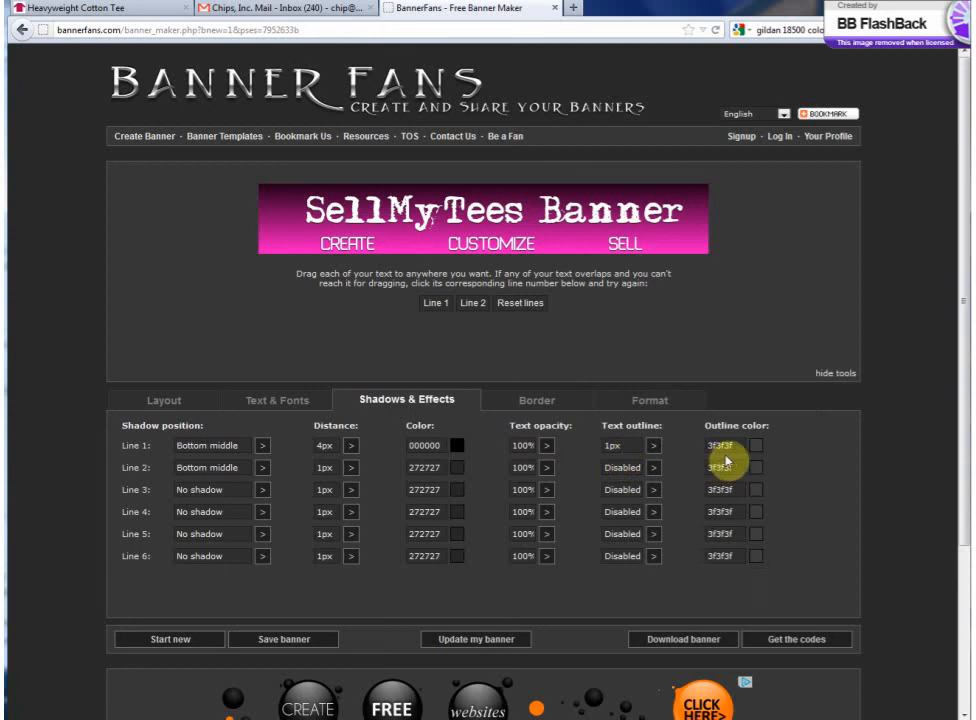
left_click(756, 449)
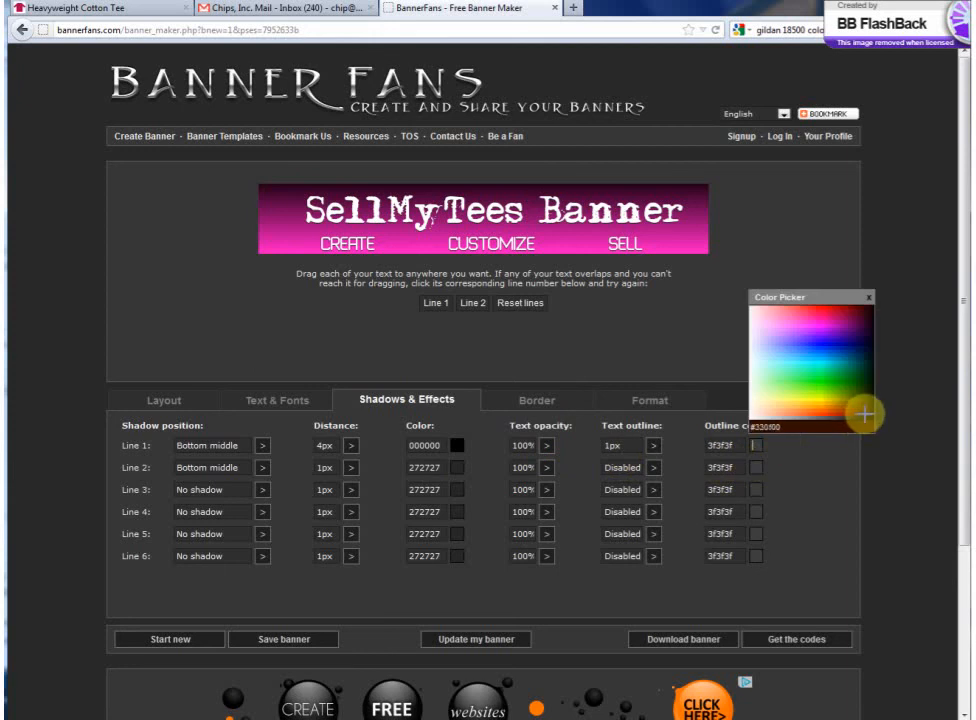
left_click(867, 414)
left_click(484, 641)
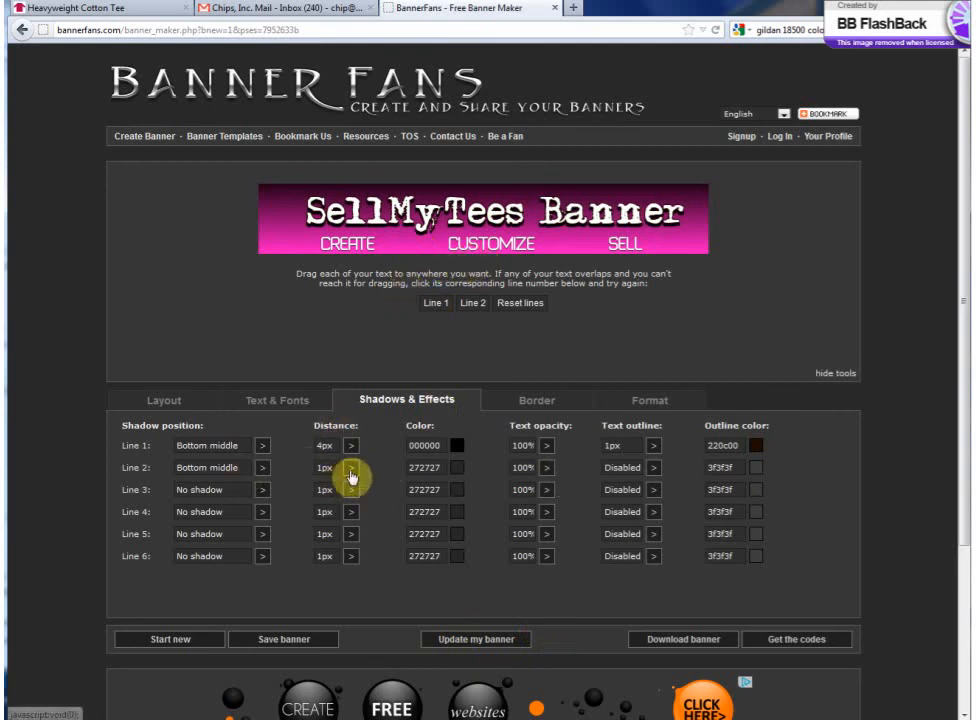
Give line 2 a 1px text outline in colour 220b00 and update the banner.
left_click(653, 470)
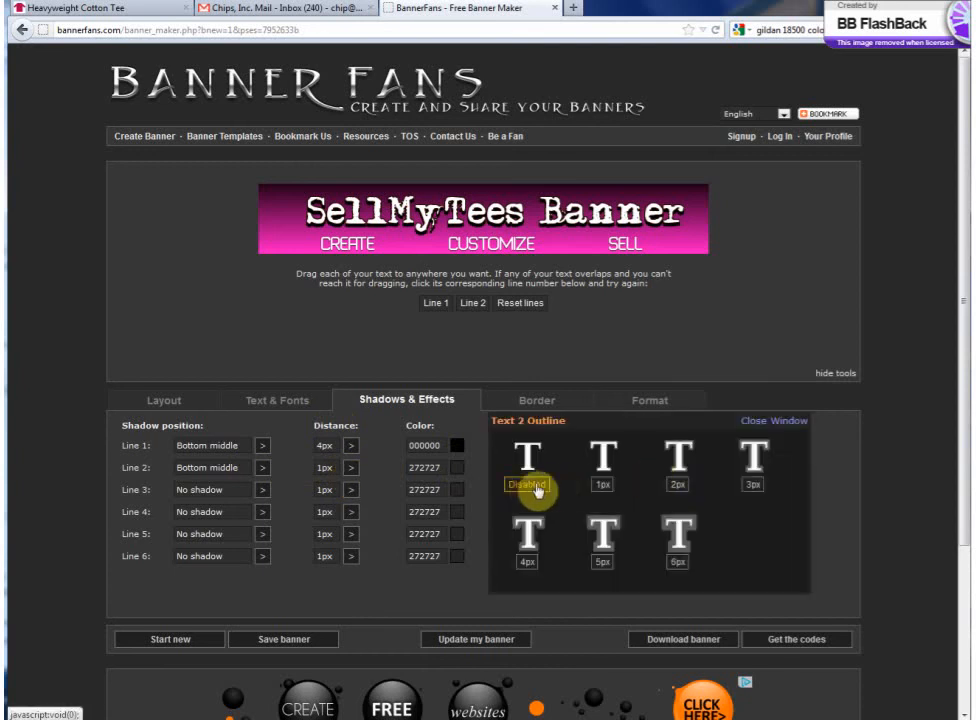
left_click(601, 488)
left_click(759, 469)
left_click(868, 432)
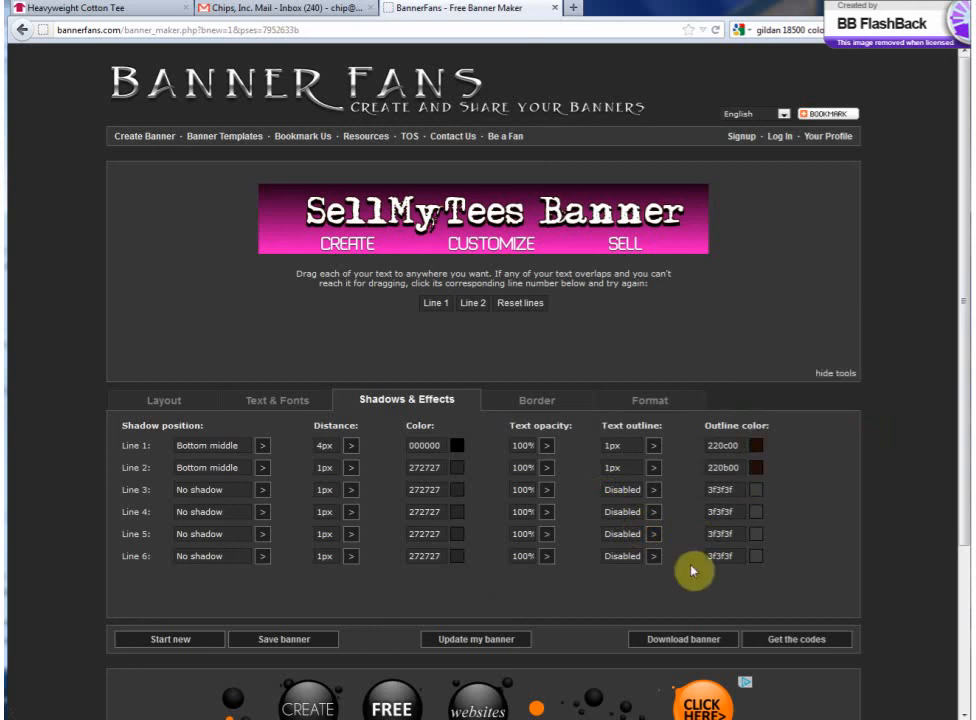
left_click(516, 640)
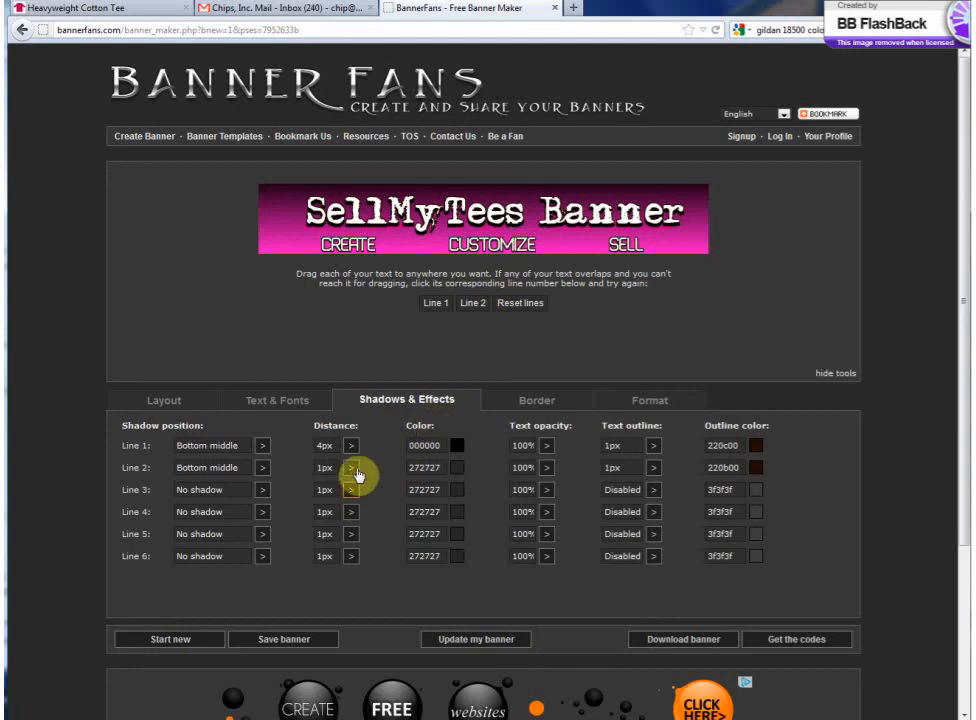
Apply the Solid border style to the banner and update it.
left_click(533, 402)
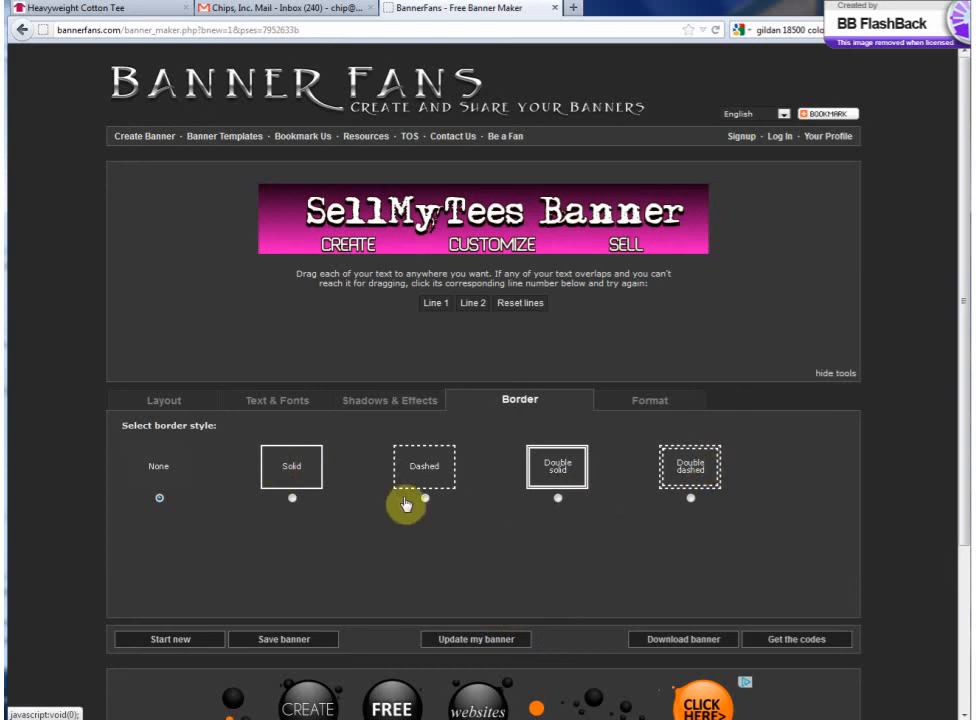
left_click(292, 498)
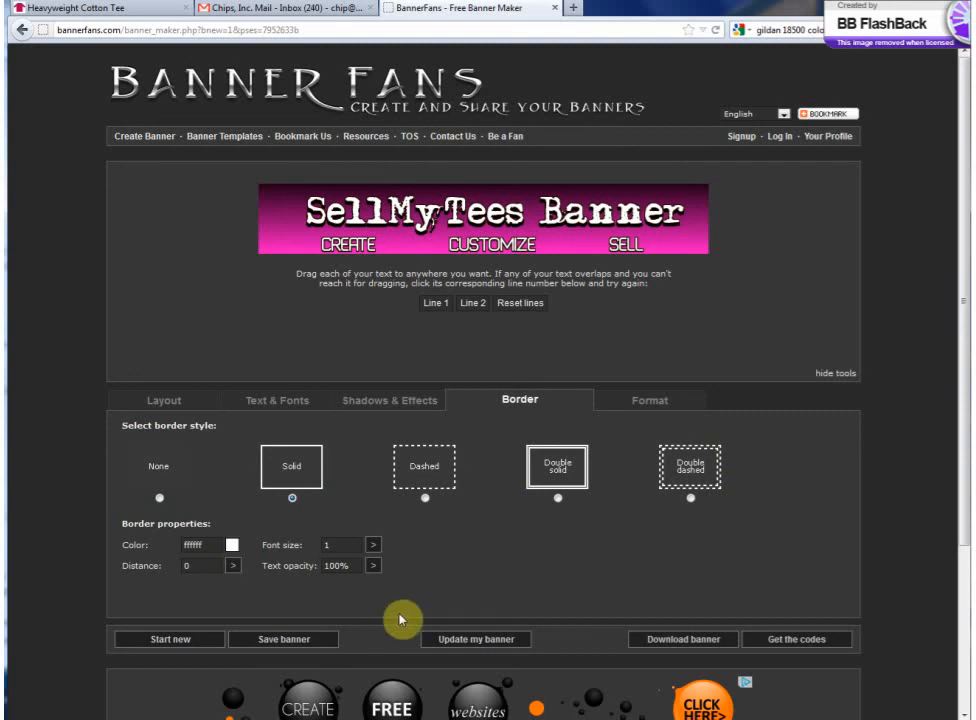
left_click(498, 640)
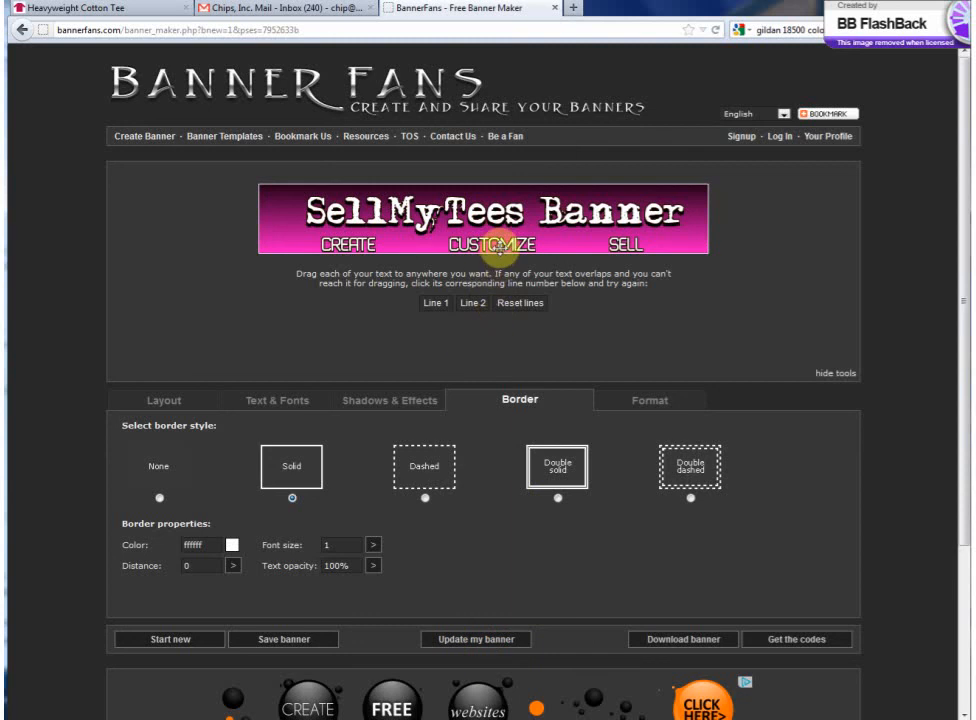
Choose JPG as the banner's file format, download it to the Desktop as bannerfans_3201023, and move the downloads window out of the way.
left_click(645, 404)
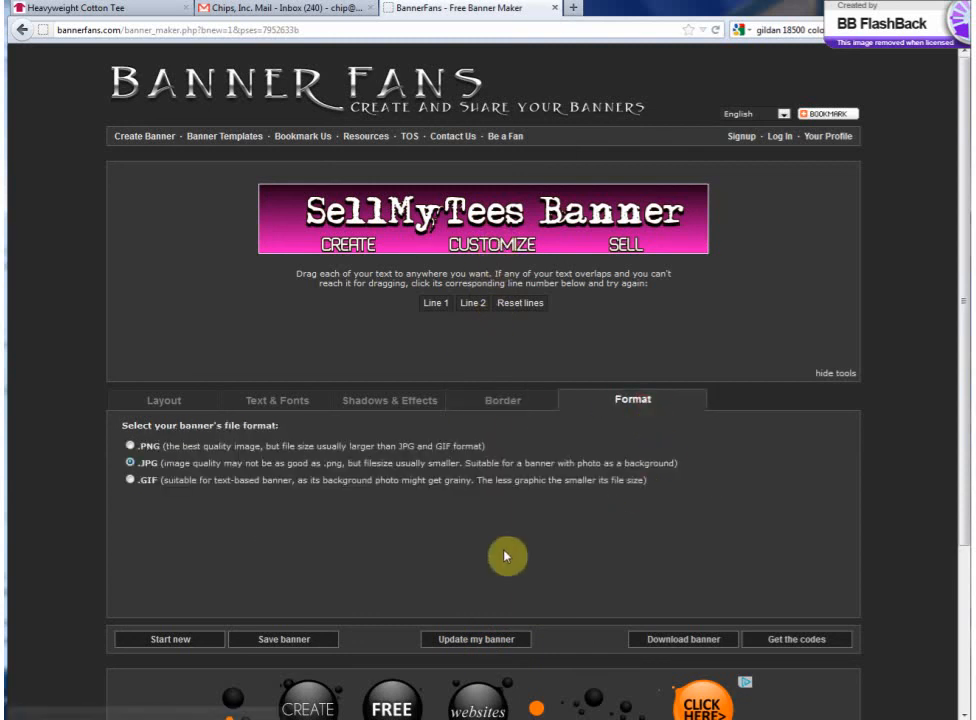
left_click(130, 463)
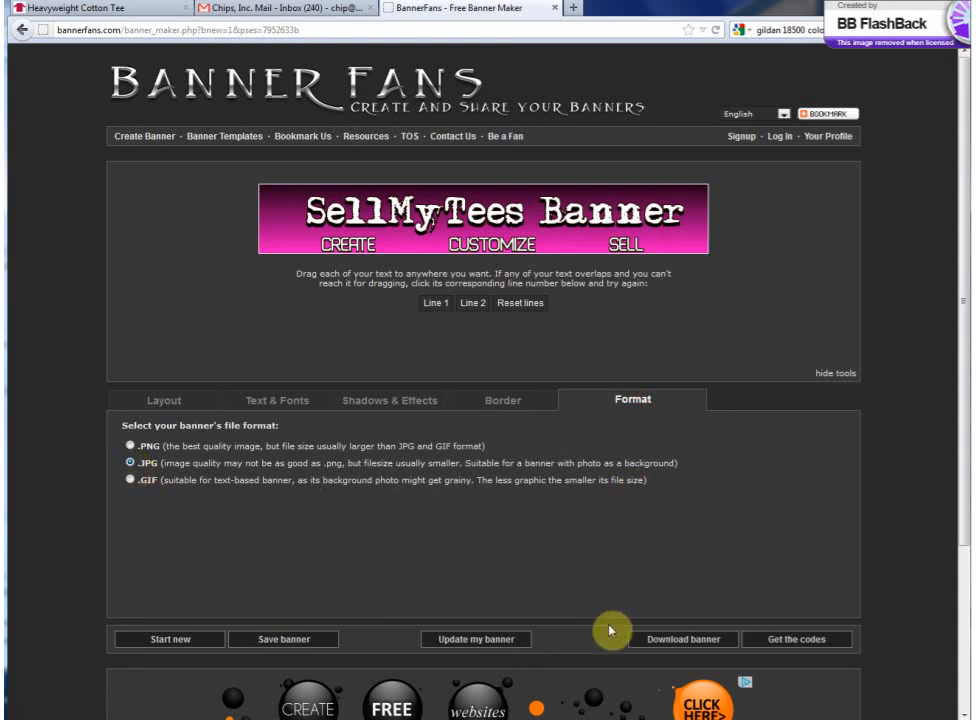
left_click(686, 645)
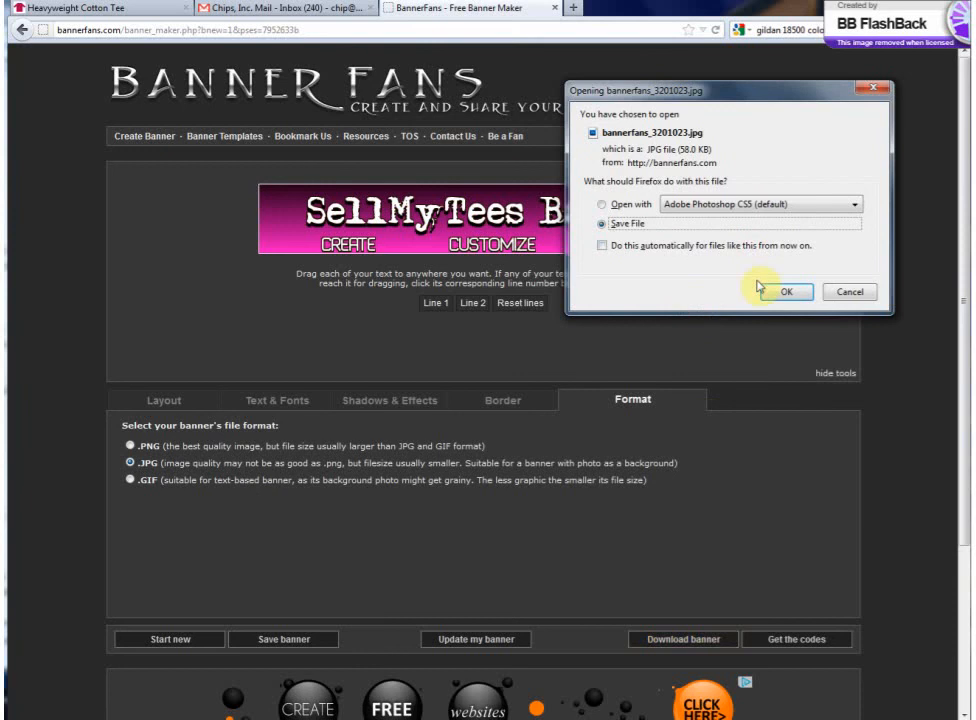
left_click(786, 293)
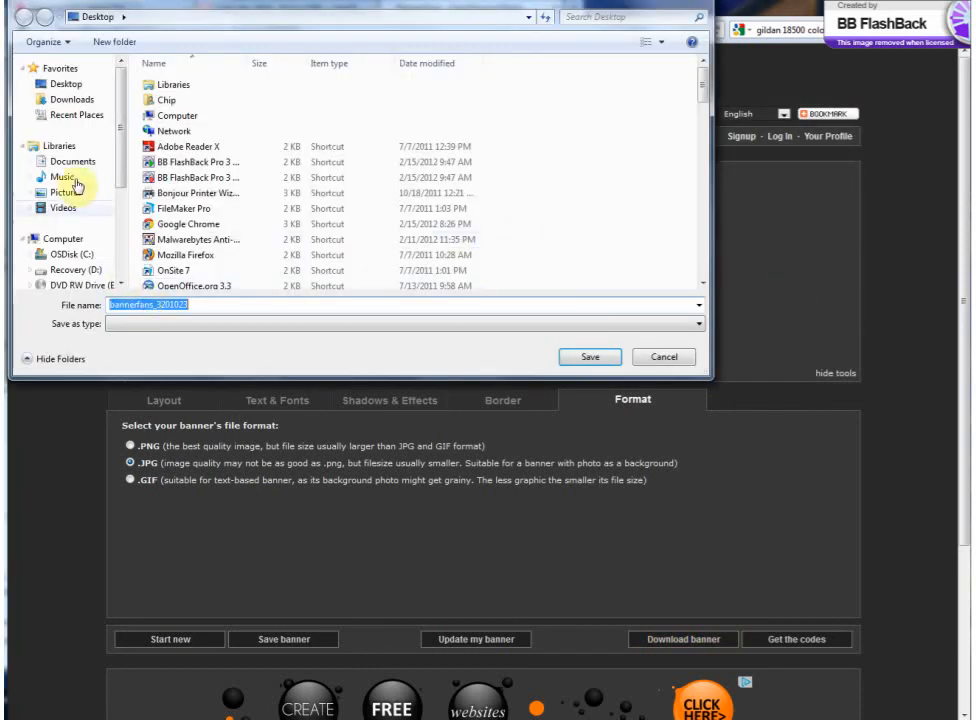
left_click(55, 89)
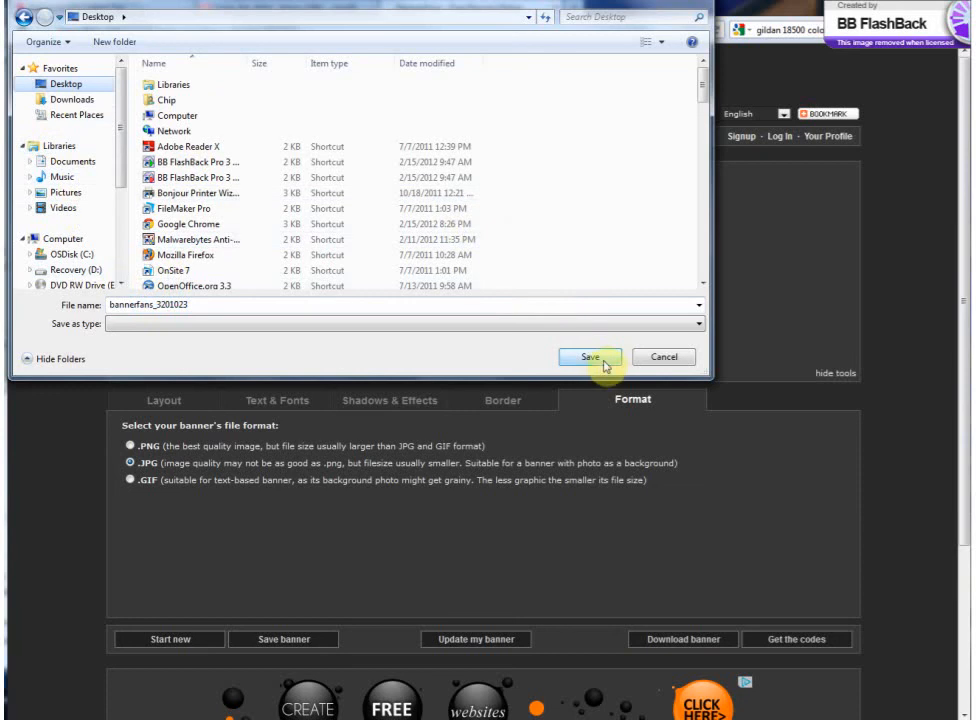
left_click(599, 362)
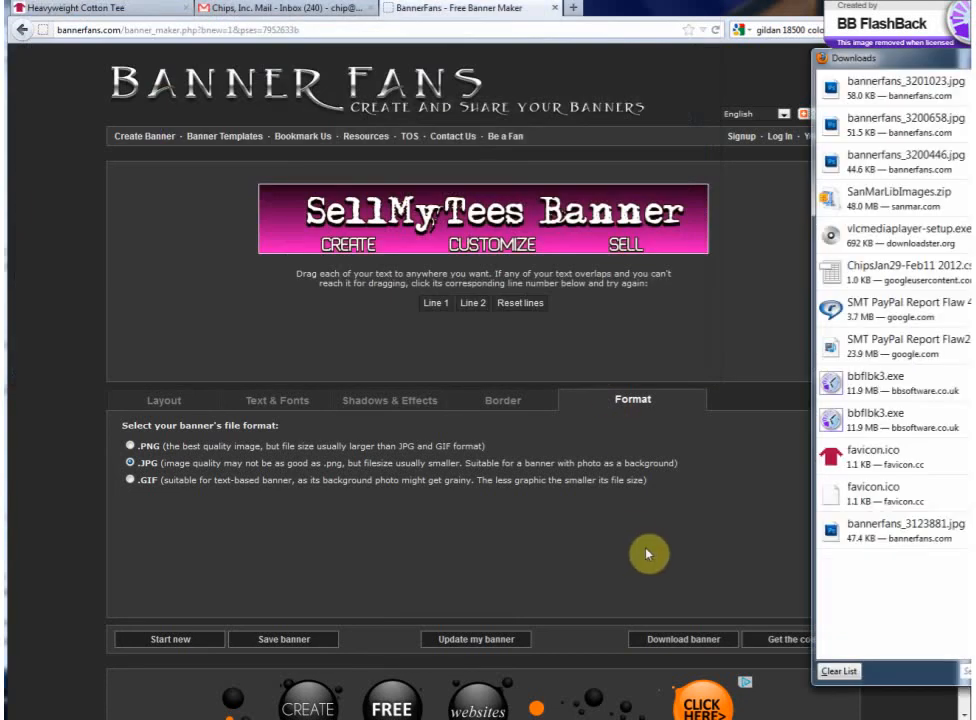
left_click_drag(900, 58, 700, 64)
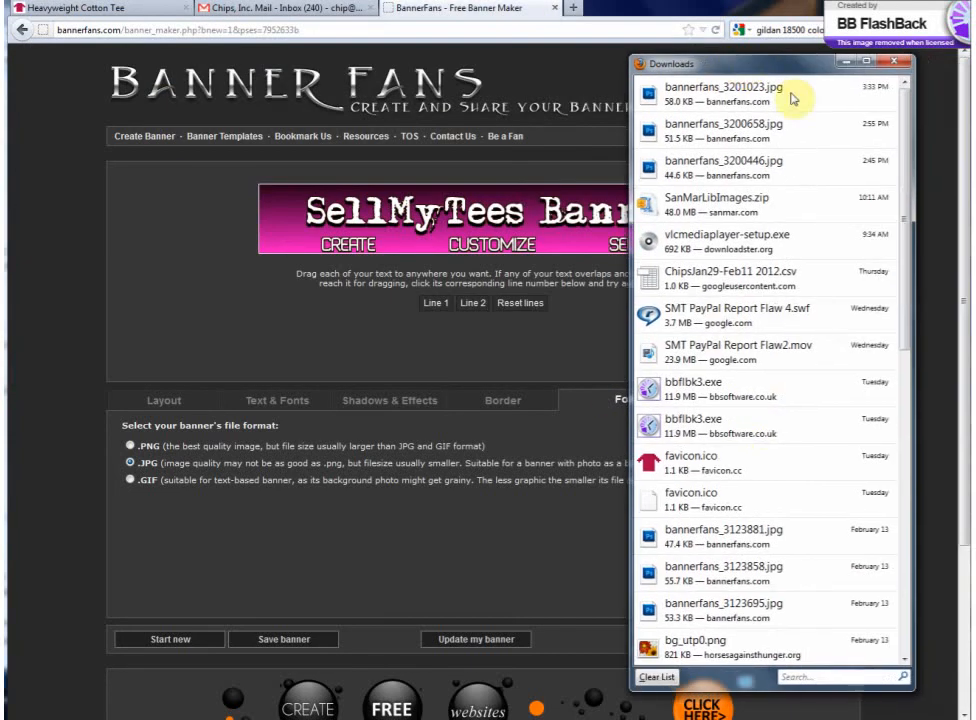
left_click_drag(764, 66, 975, 66)
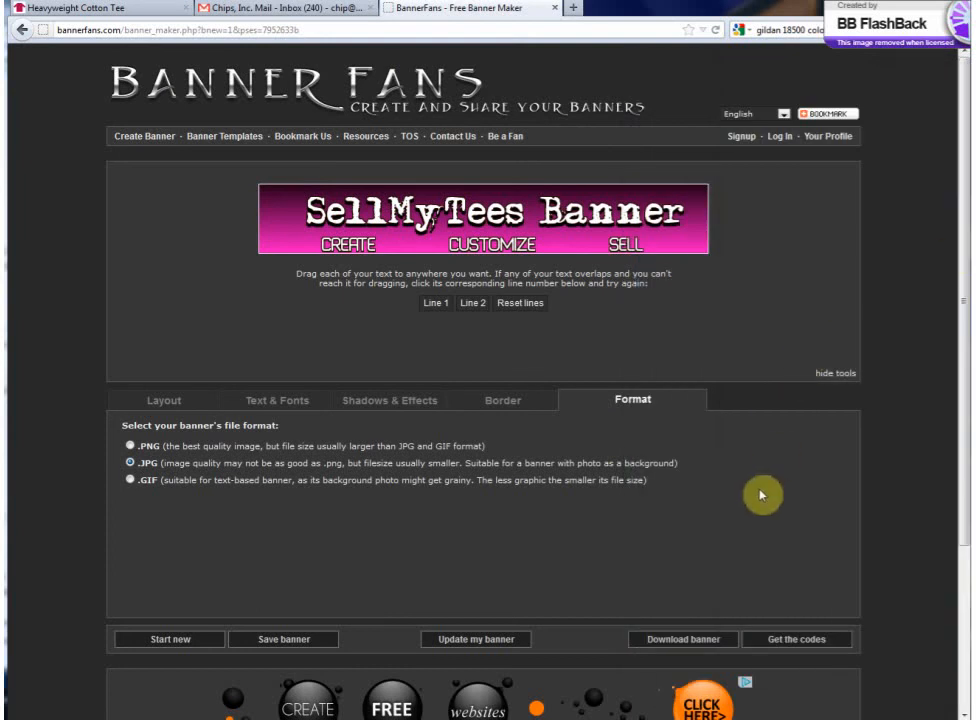